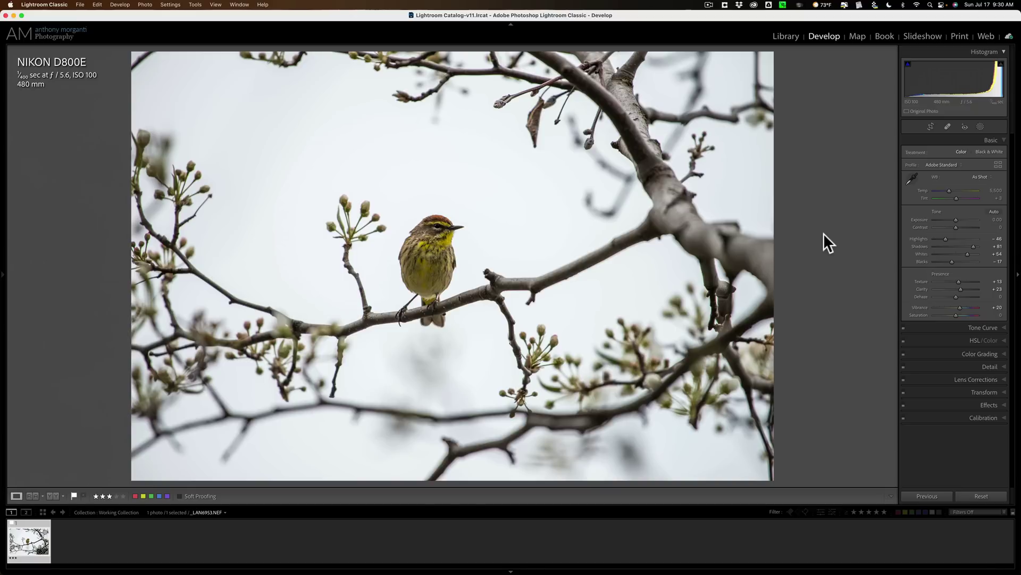
Collapse the Basic adjustments section.
key(w)
click(993, 141)
click(931, 127)
click(930, 126)
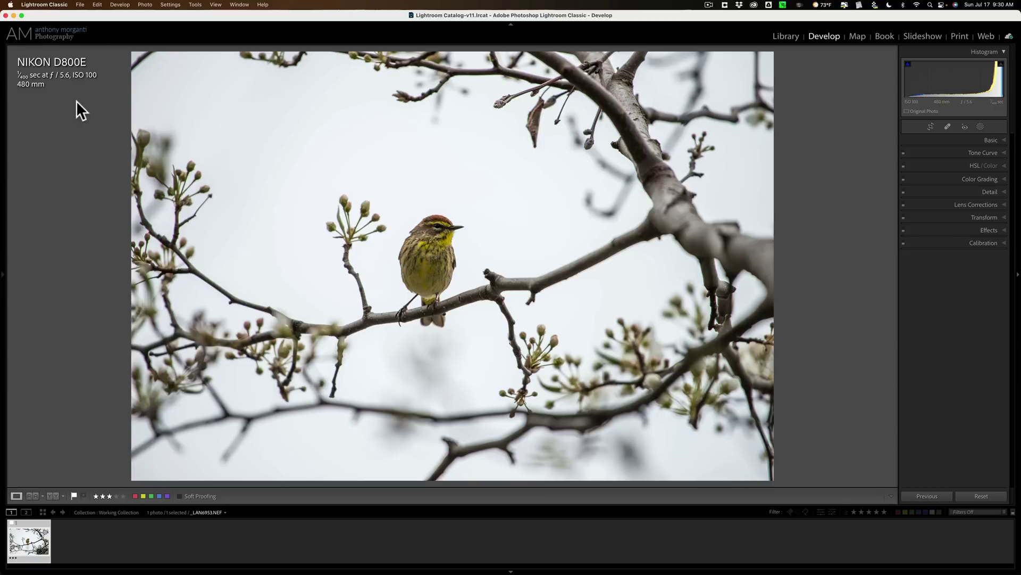
Send the bird photo from Lightroom to Adobe Photoshop 2022 for editing.
right_click(314, 109)
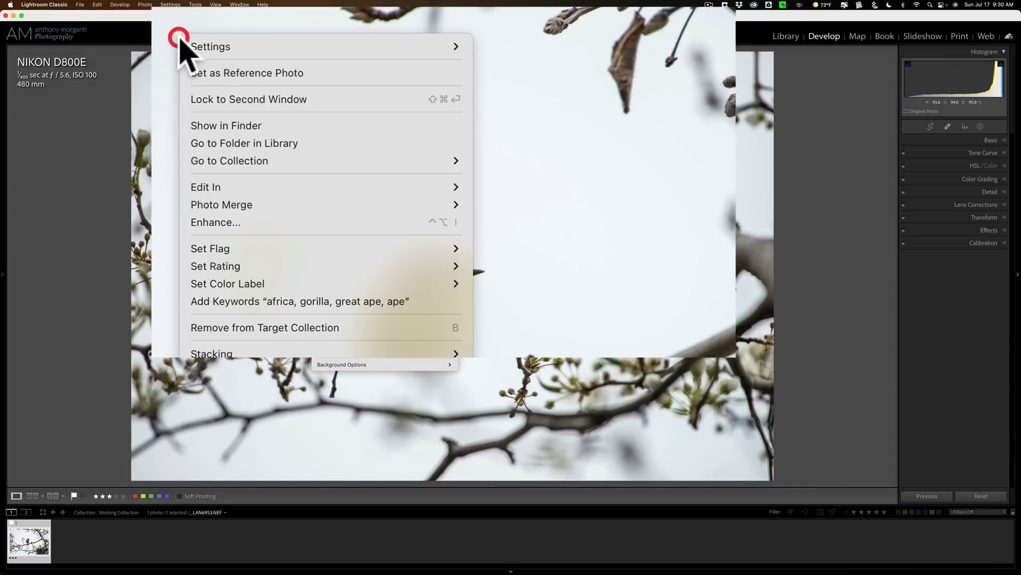
mouse_move(276, 187)
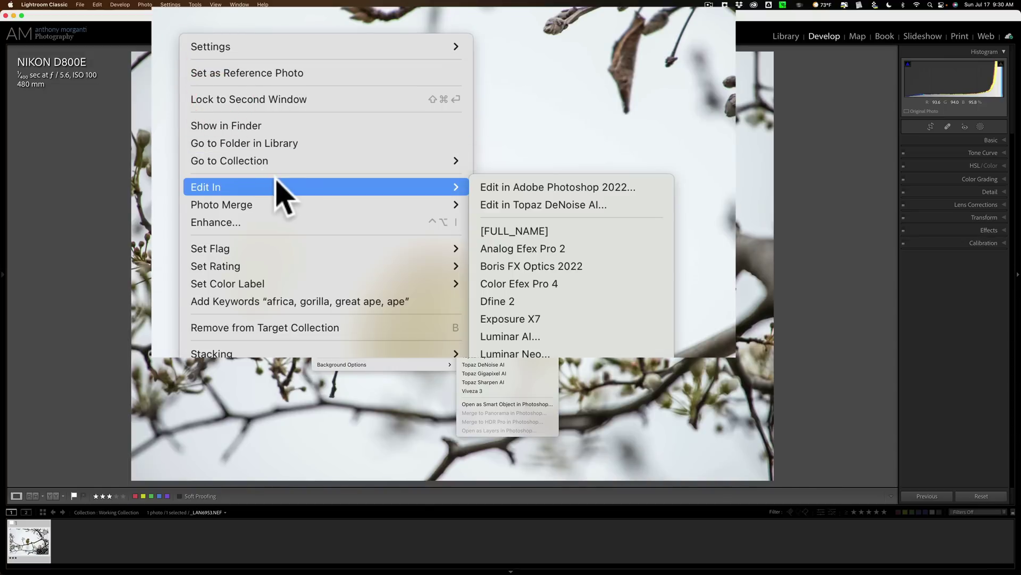
click(493, 185)
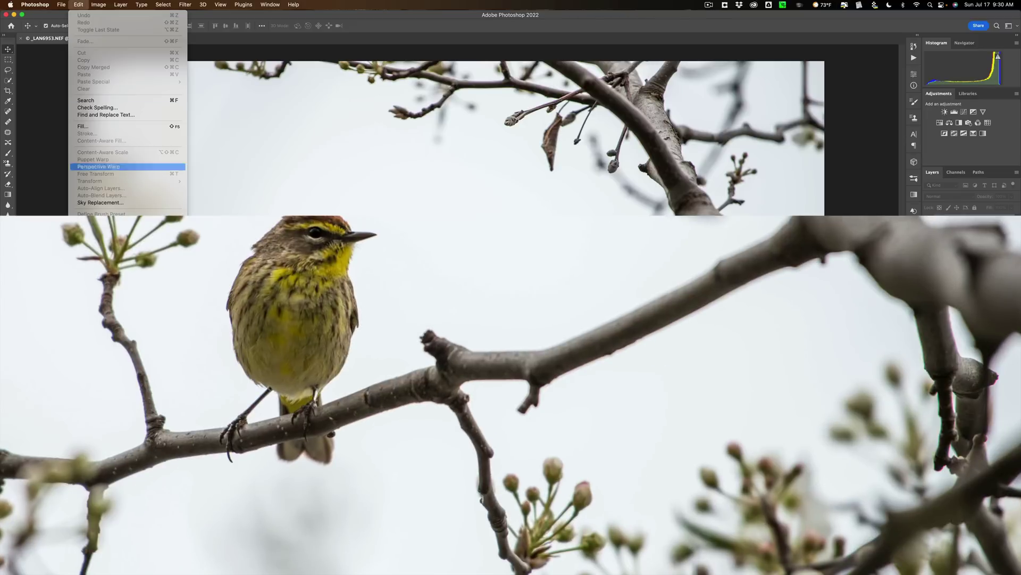
Start Sky Replacement on the bird photo, look through the sky presets, and set Shift Edge to 0.
click(100, 202)
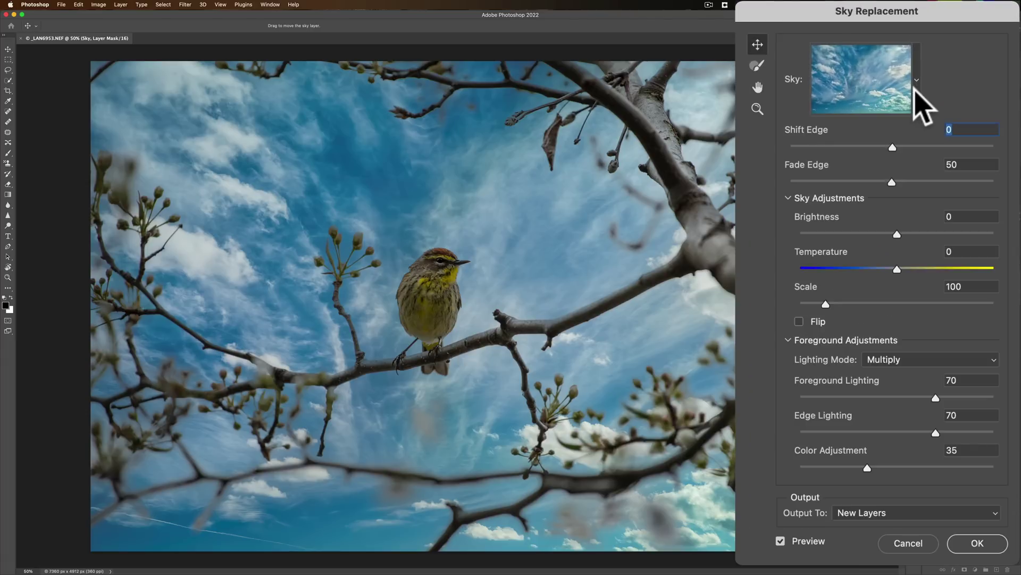
click(916, 81)
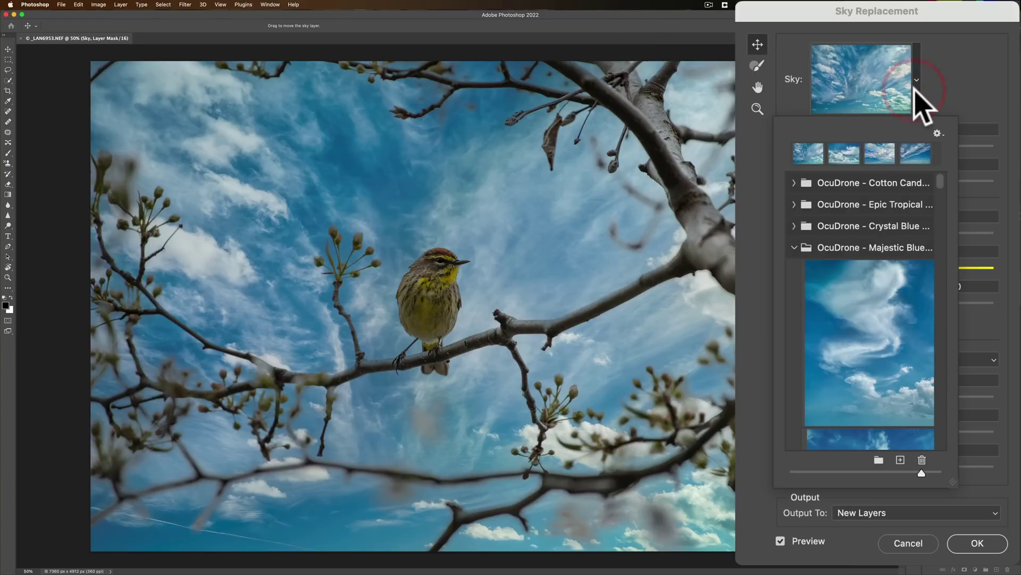
click(916, 80)
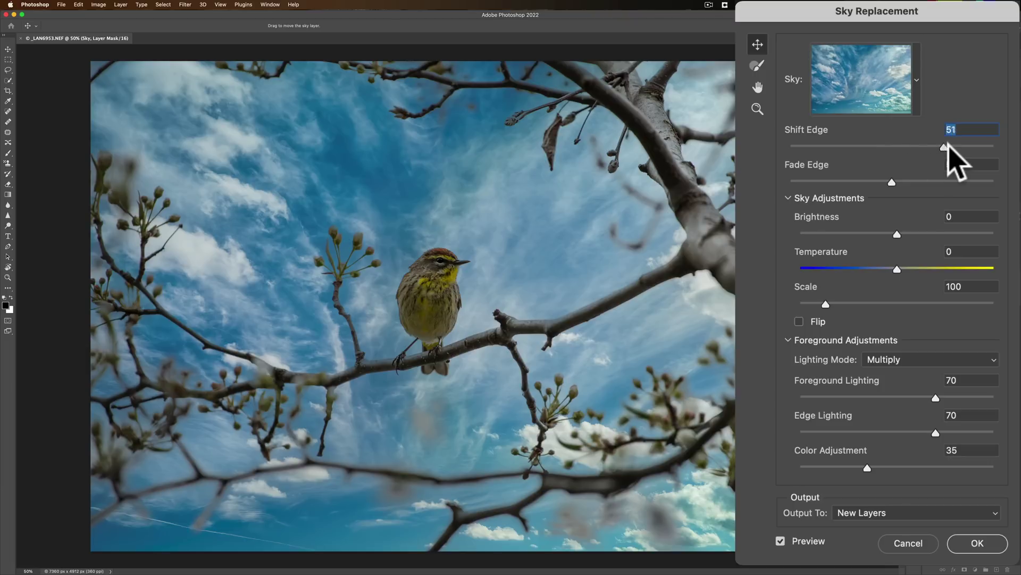
drag(950, 146, 892, 148)
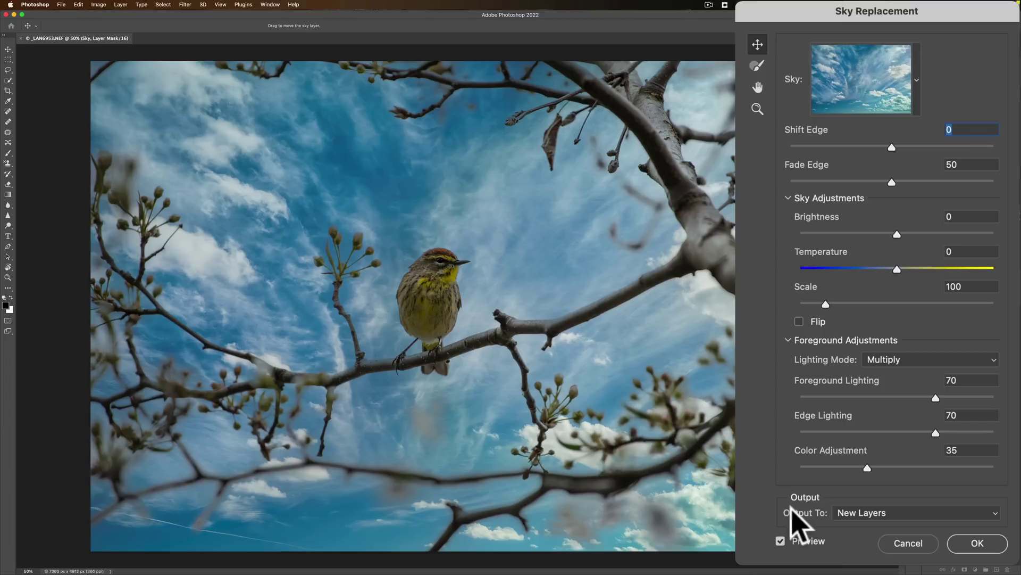
Try the Duplicate Layer output, set the sky replacement output back to New Layers, and apply it.
click(891, 511)
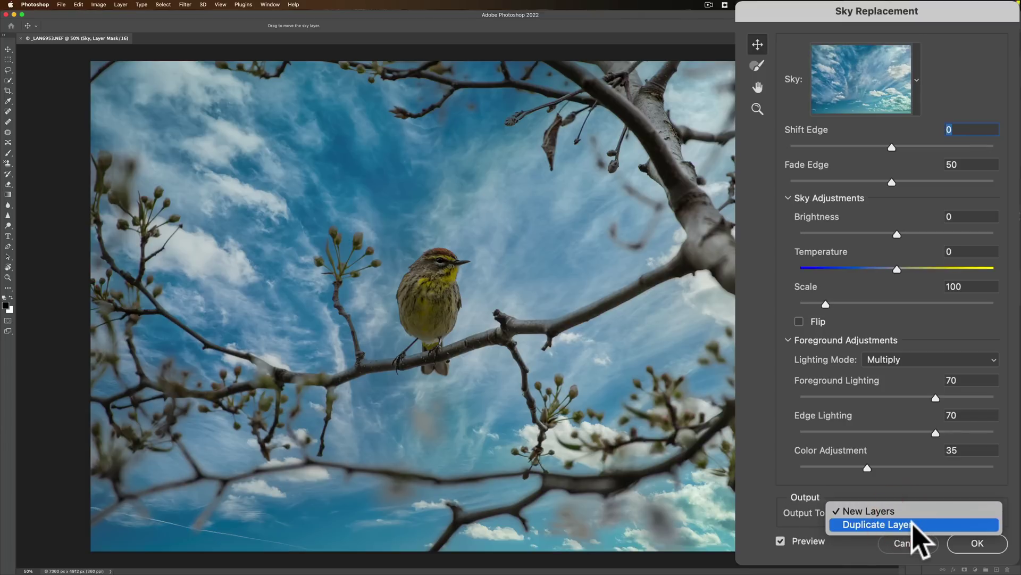
click(914, 525)
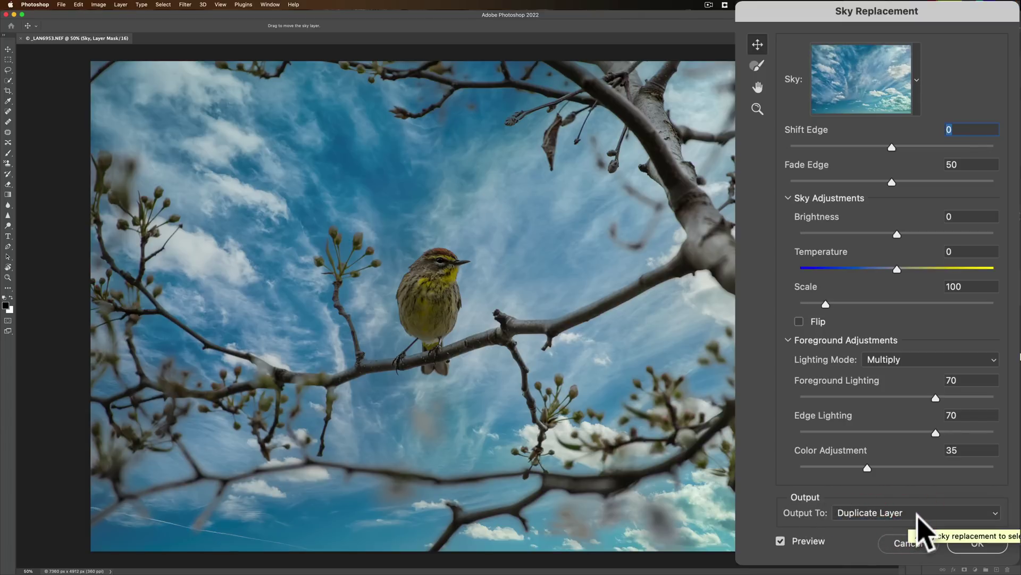
click(917, 512)
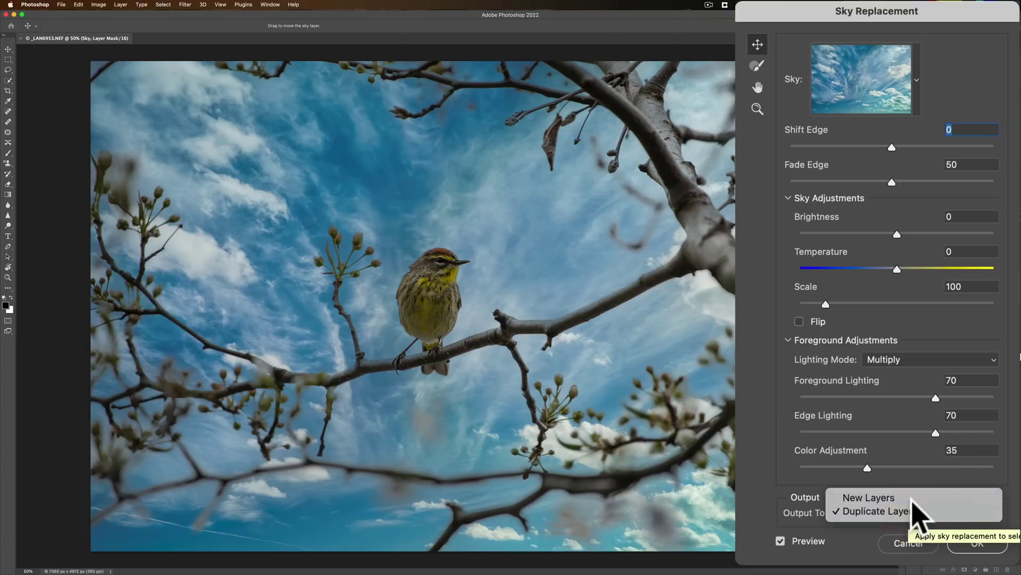
click(912, 498)
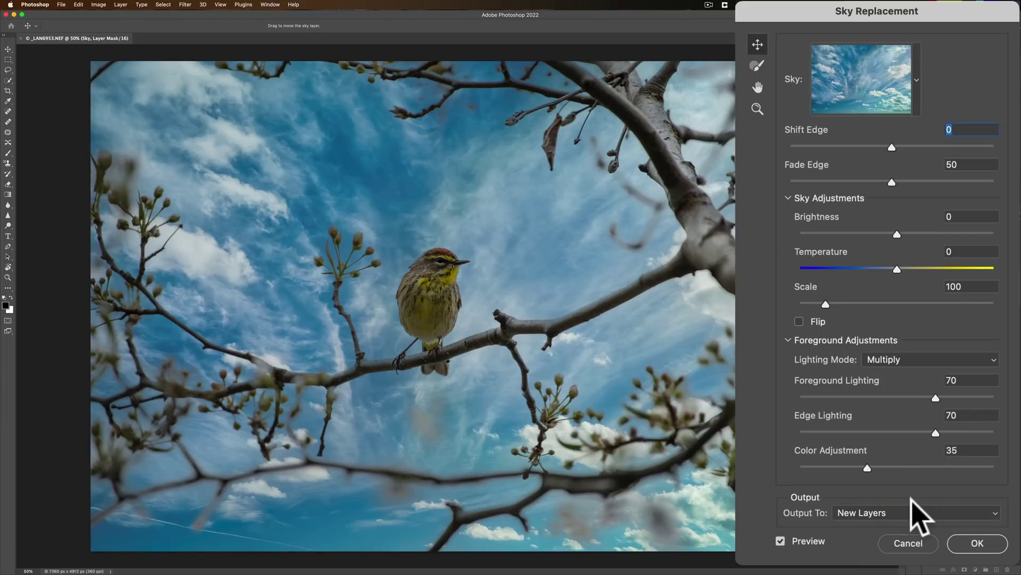
click(979, 543)
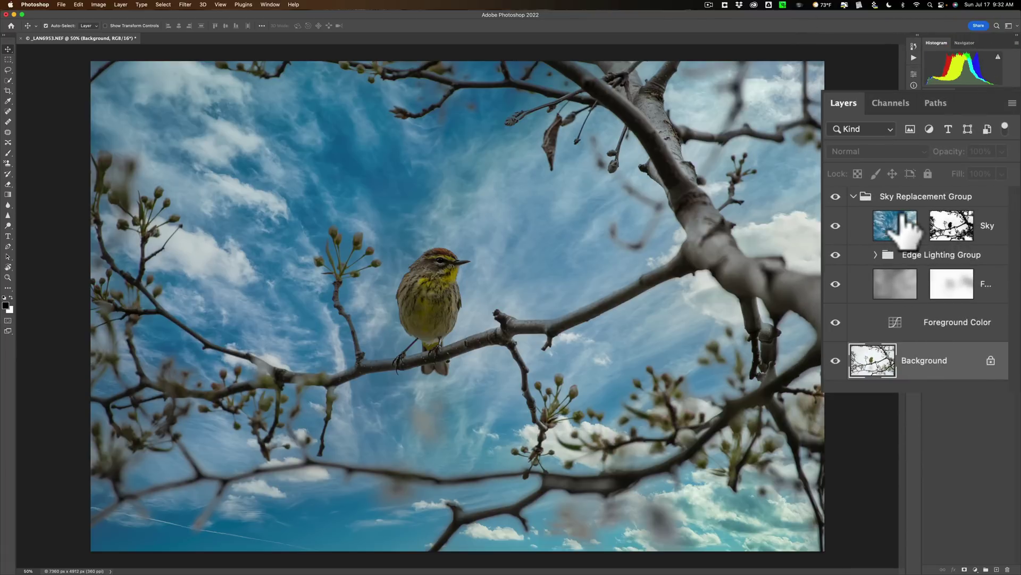
Select the Sky layer's image rather than its mask, and briefly show that layer alone before restoring all layers.
click(878, 226)
key(alt)
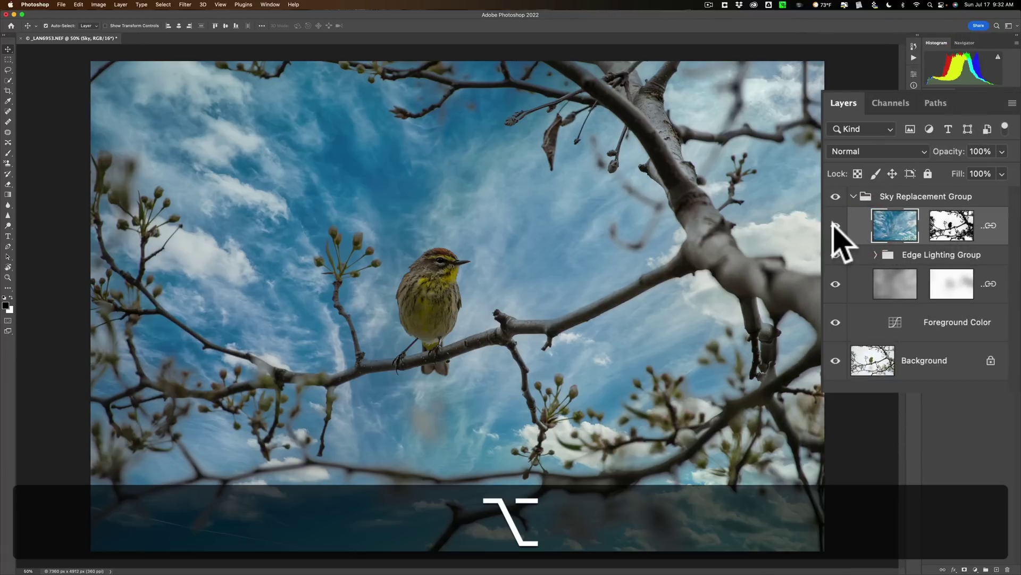
alt+click(835, 226)
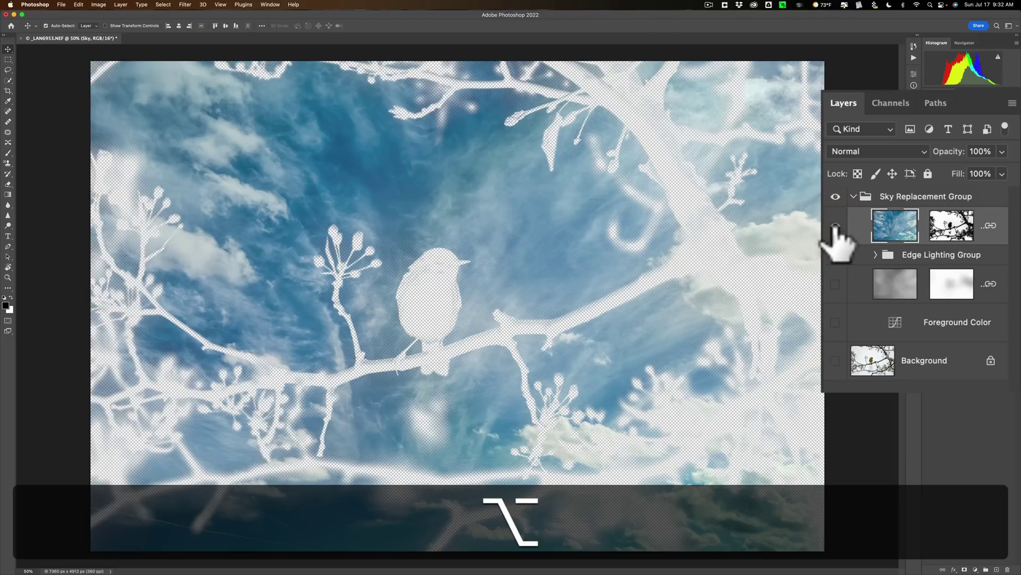
alt+click(835, 225)
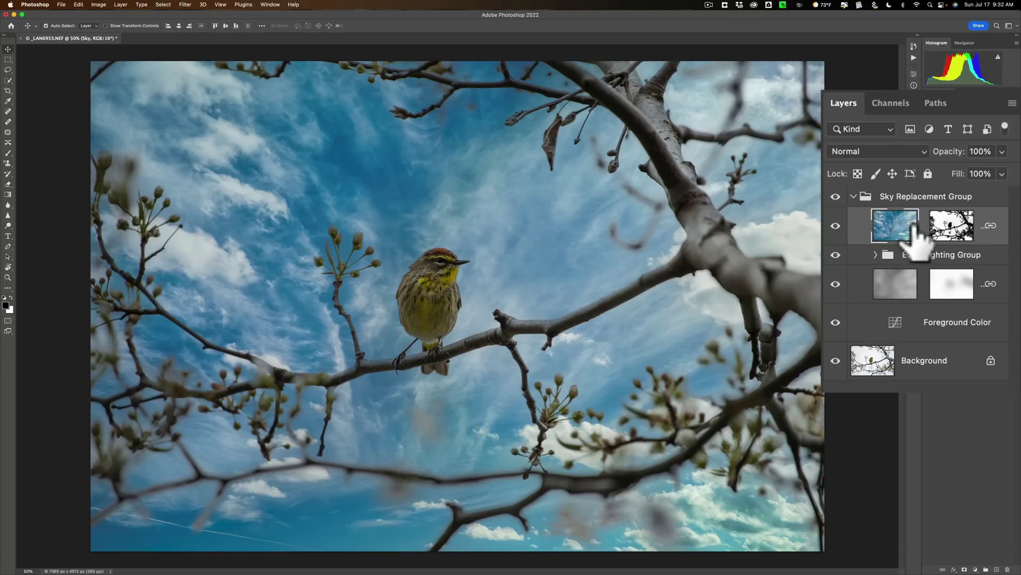
click(186, 5)
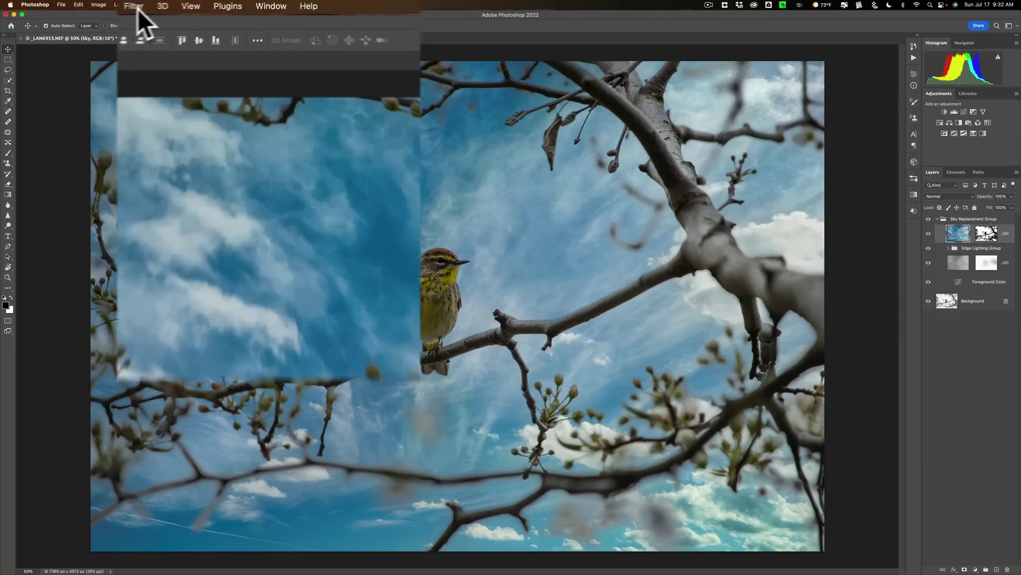
mouse_move(239, 107)
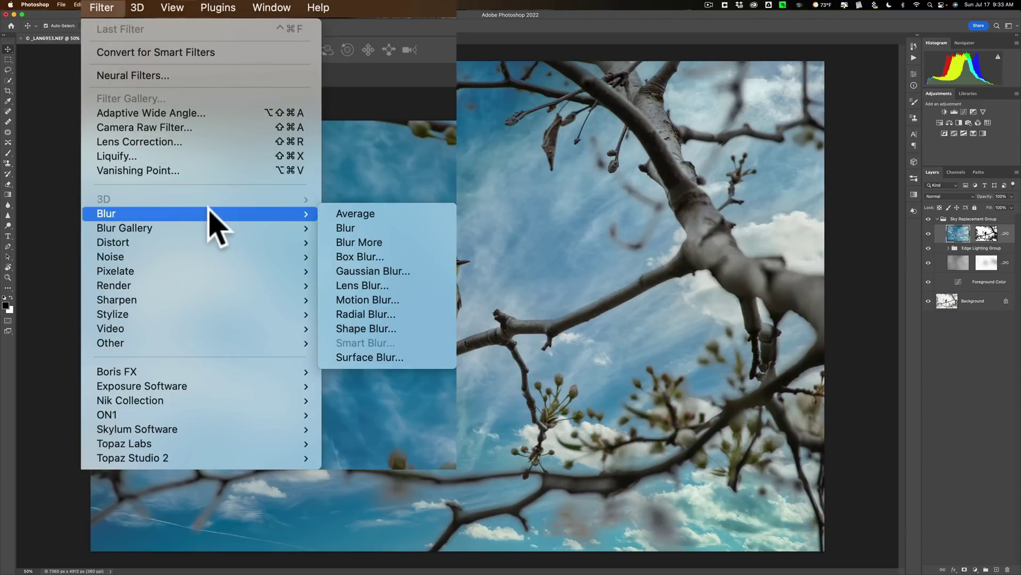
click(354, 286)
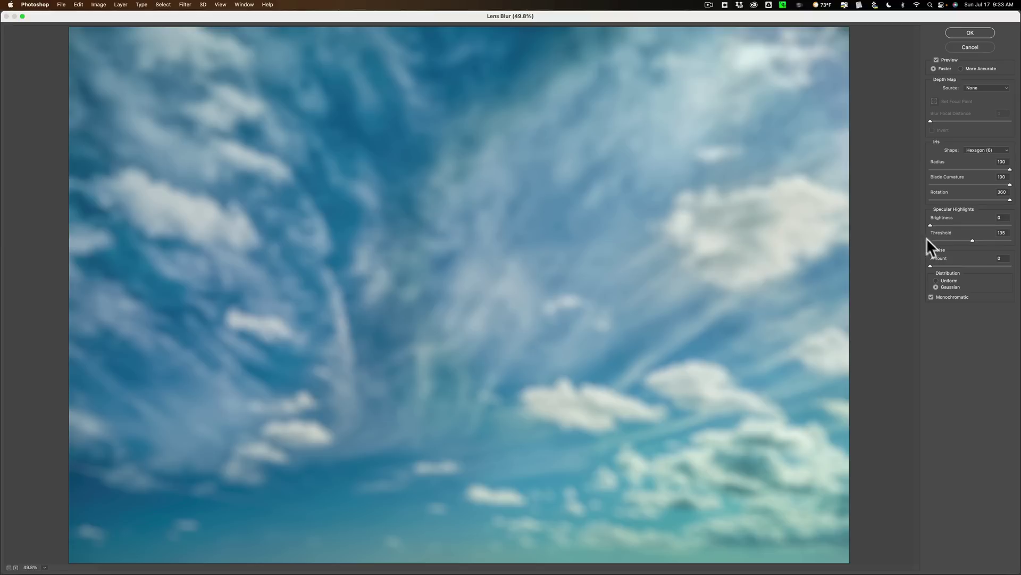
click(970, 47)
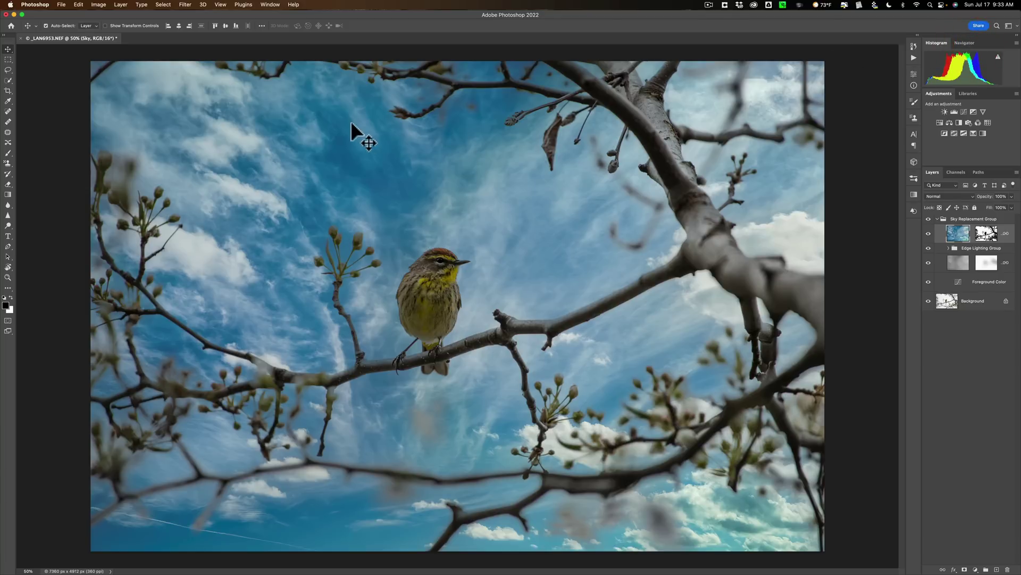
Start a Gaussian Blur on the Sky layer and move its dialog clear of the bird photo.
click(181, 5)
mouse_move(225, 213)
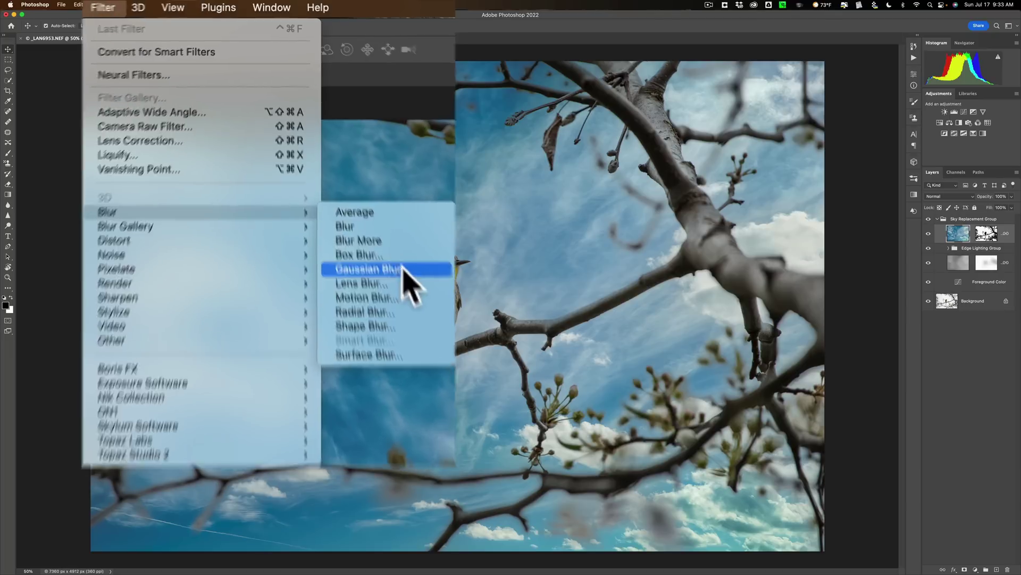
click(336, 136)
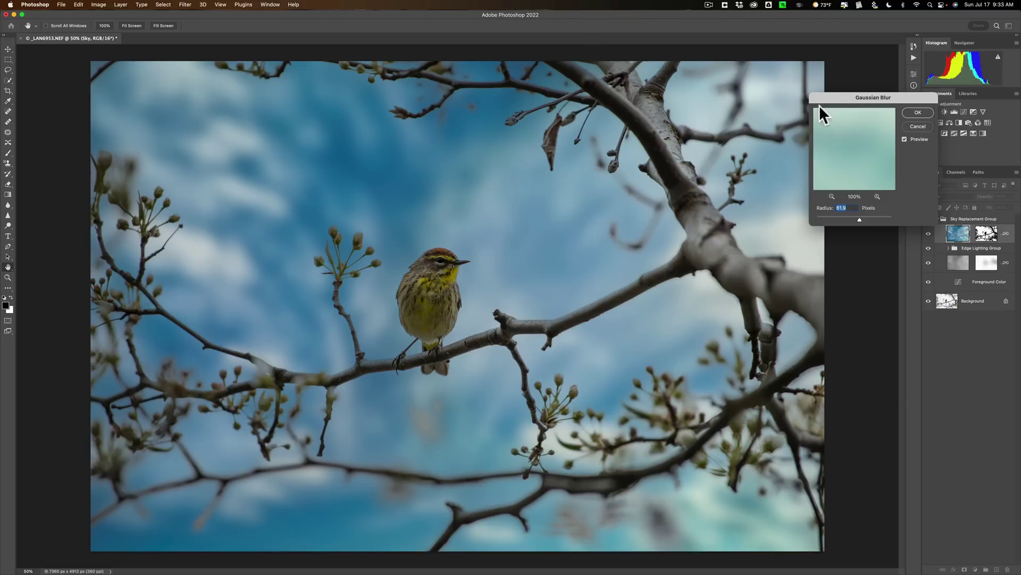
drag(851, 97, 887, 95)
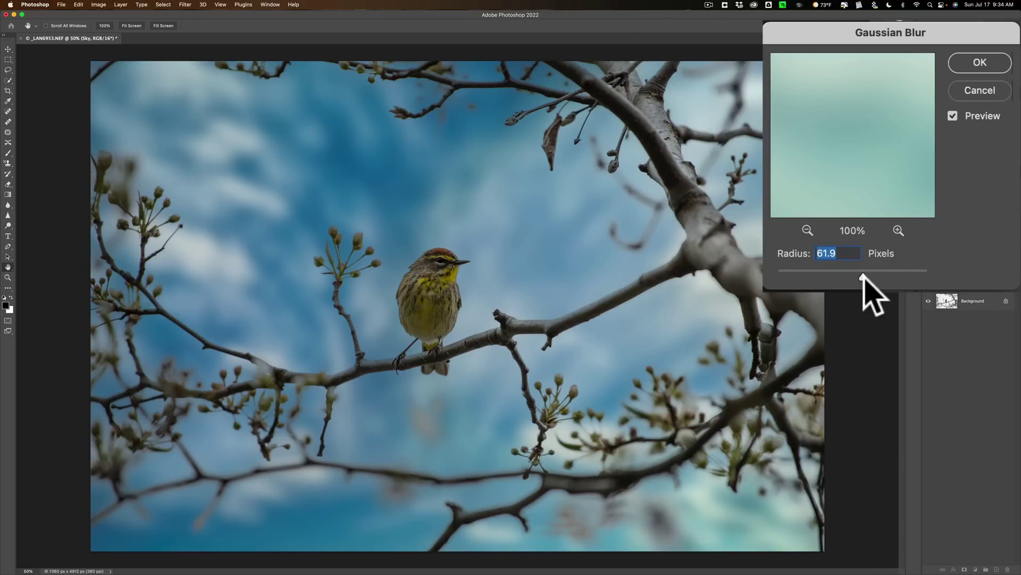
Compare Gaussian Blur radii of 9.9, 64.8, 6.8 and 53.1 pixels on the sky, toggling the preview.
drag(862, 274, 836, 275)
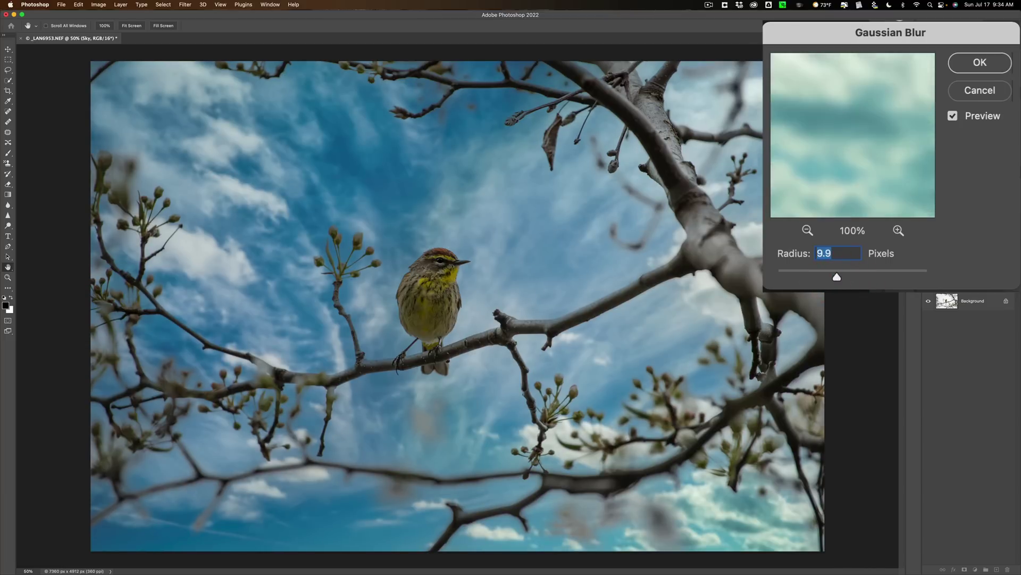
click(953, 116)
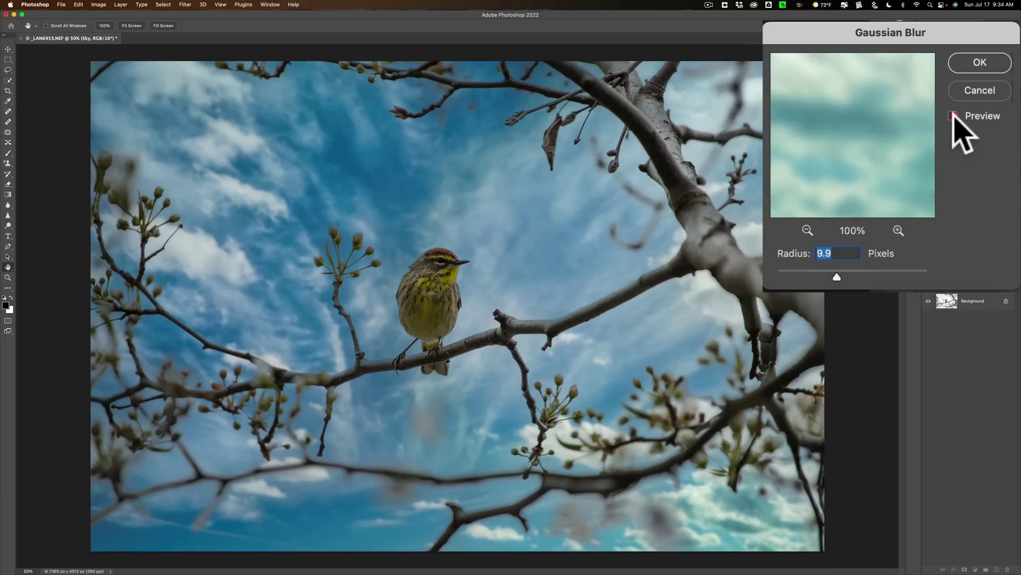
click(953, 116)
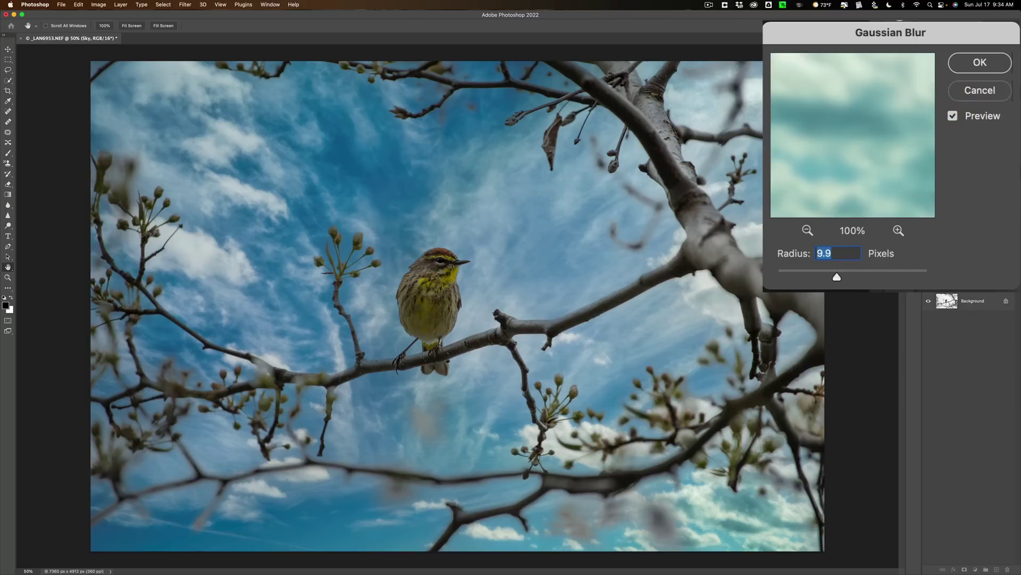
drag(837, 276, 863, 275)
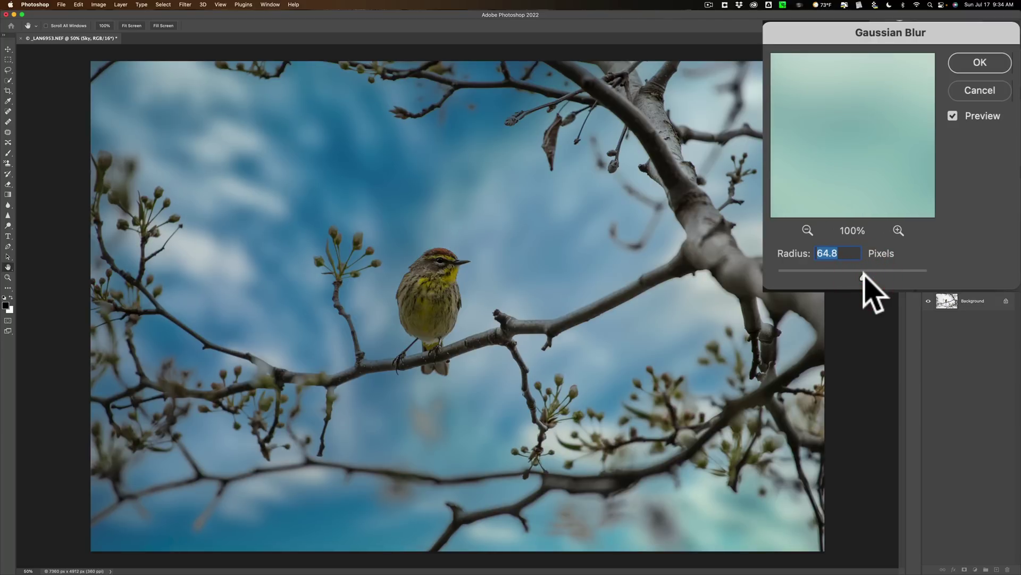
click(824, 271)
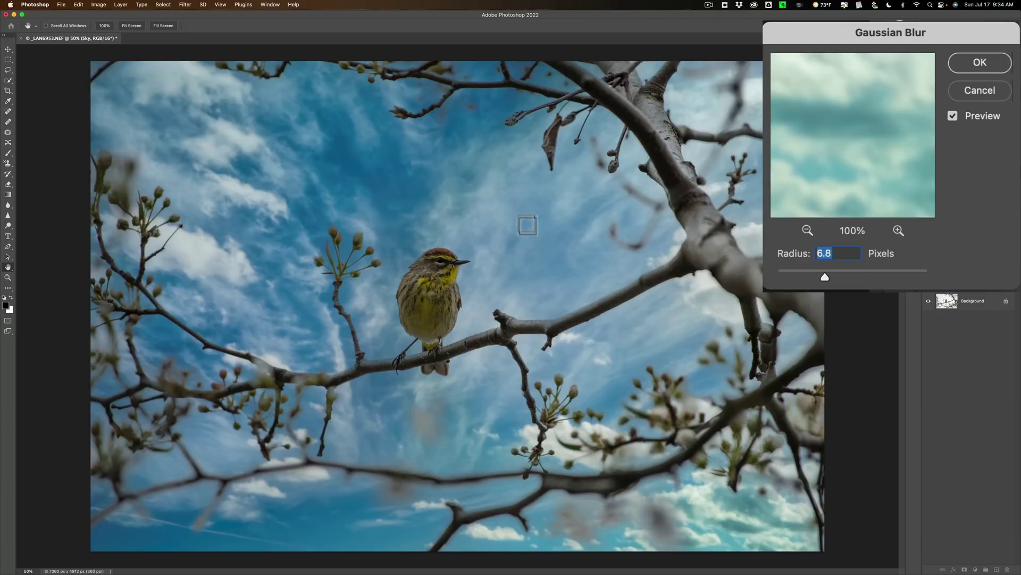
click(861, 271)
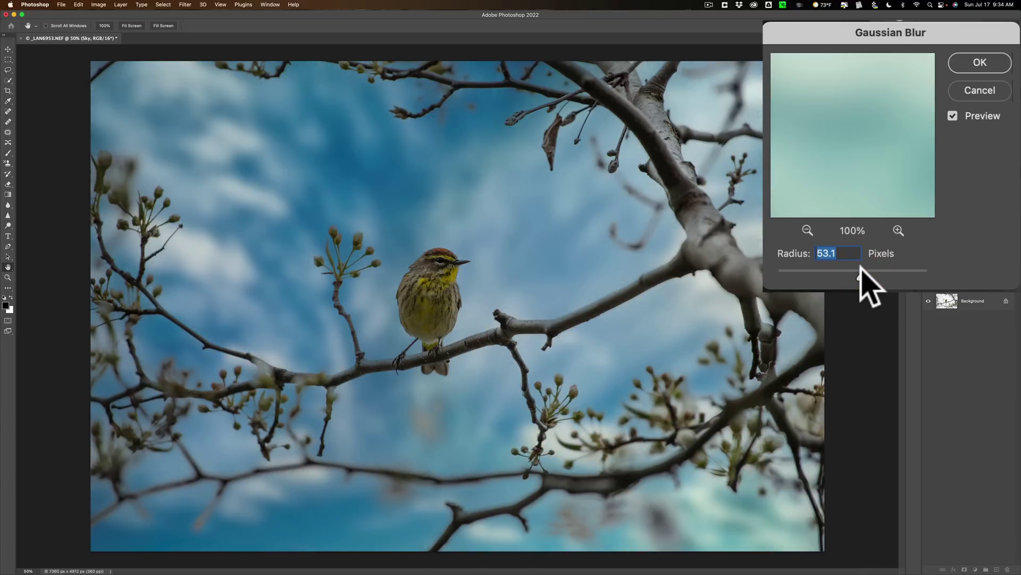
Set the Gaussian Blur radius to 61.9 pixels and apply it to the Sky layer.
click(864, 271)
click(862, 271)
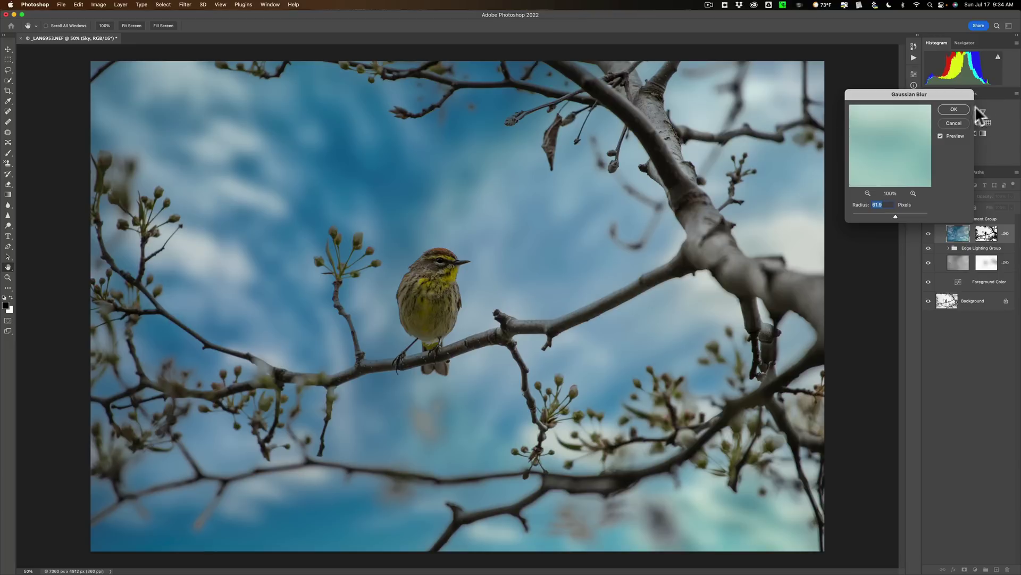
click(958, 109)
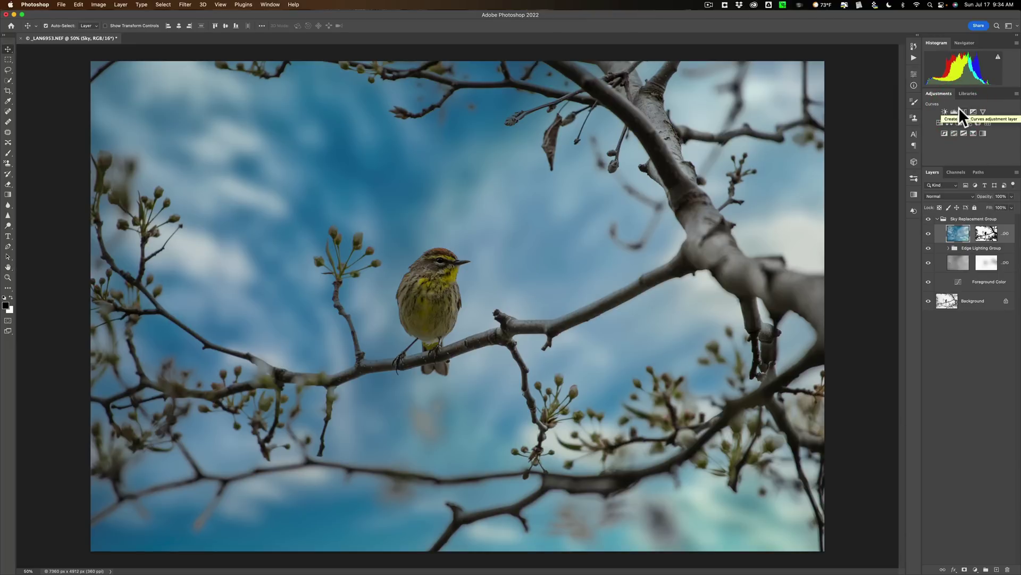
Quit Photoshop and save the changes to the edited bird photo, returning to Lightroom.
click(61, 4)
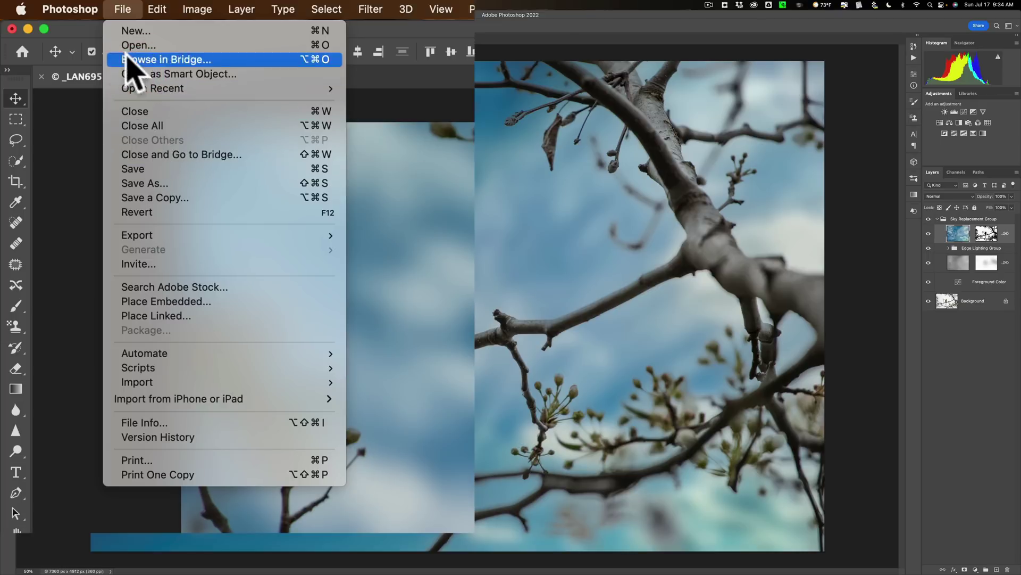
mouse_move(85, 16)
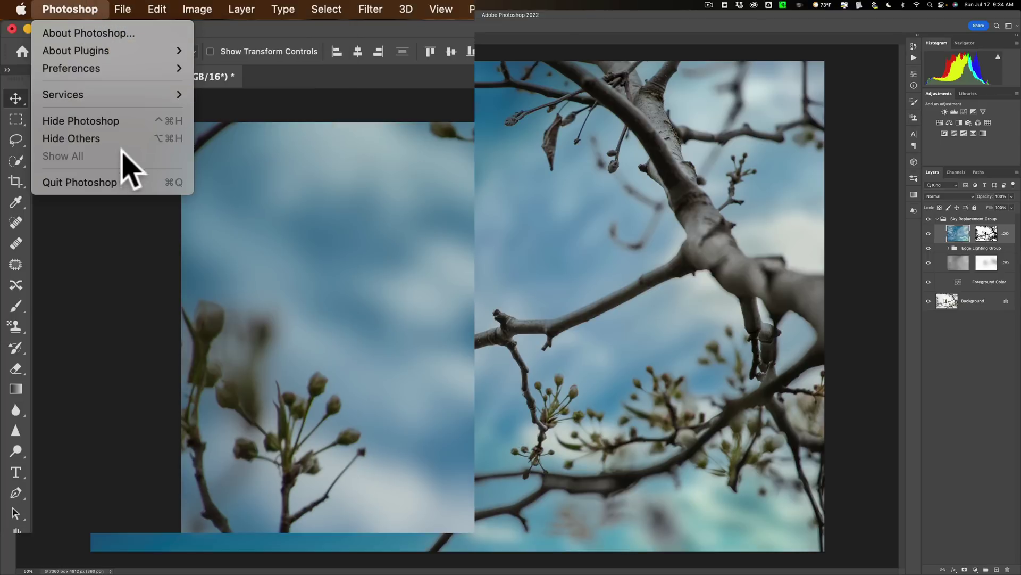
click(61, 90)
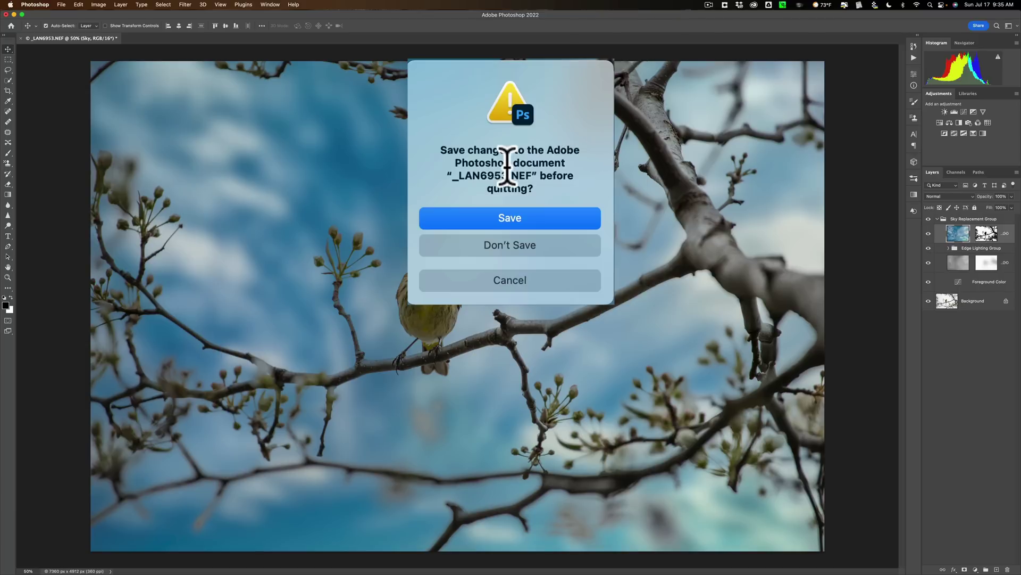
click(511, 200)
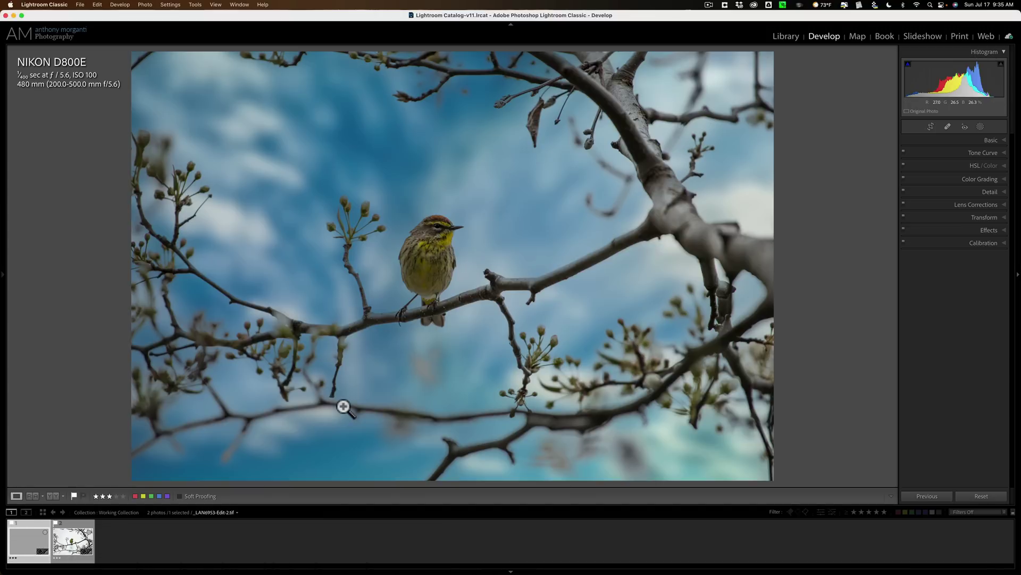
Compare the edited bird photo with the original and set the edited version's exposure to +1.00.
click(67, 549)
click(15, 544)
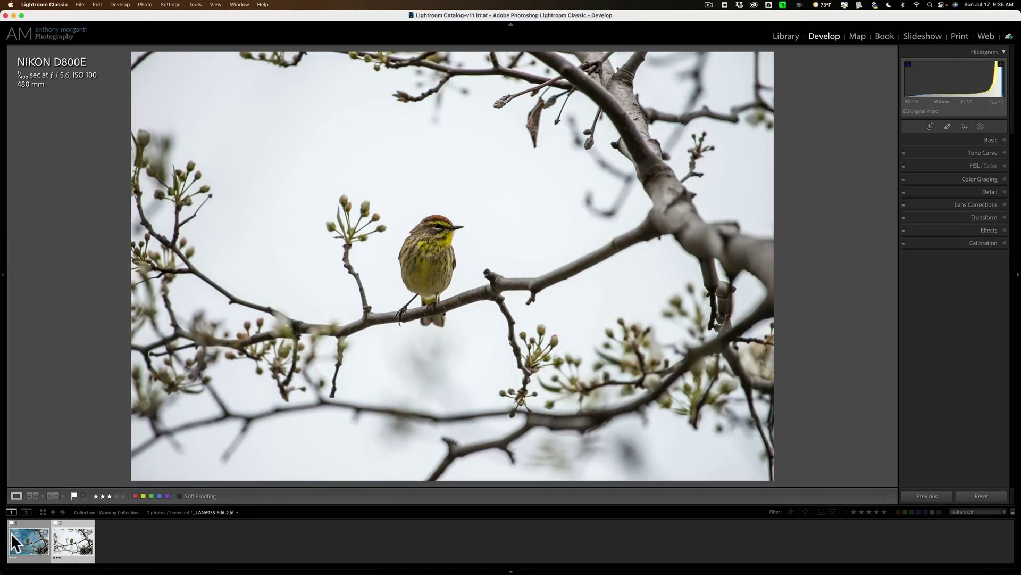
click(38, 537)
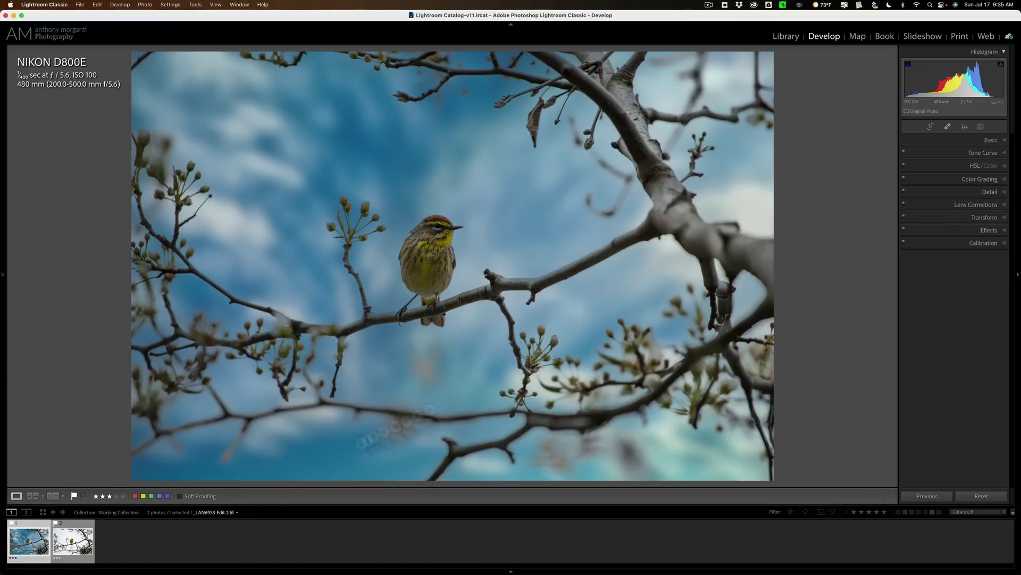
click(993, 140)
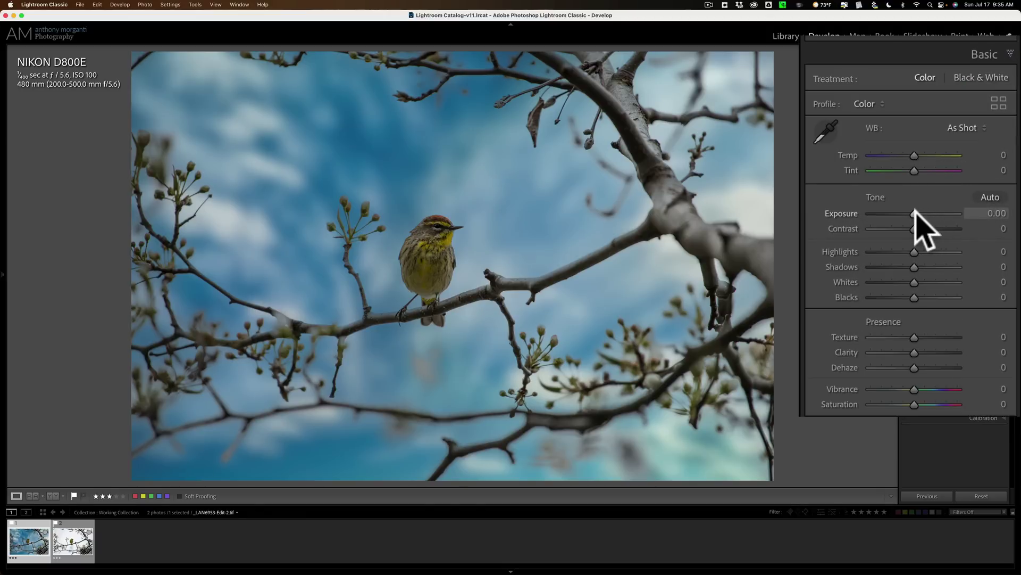
drag(911, 213, 947, 215)
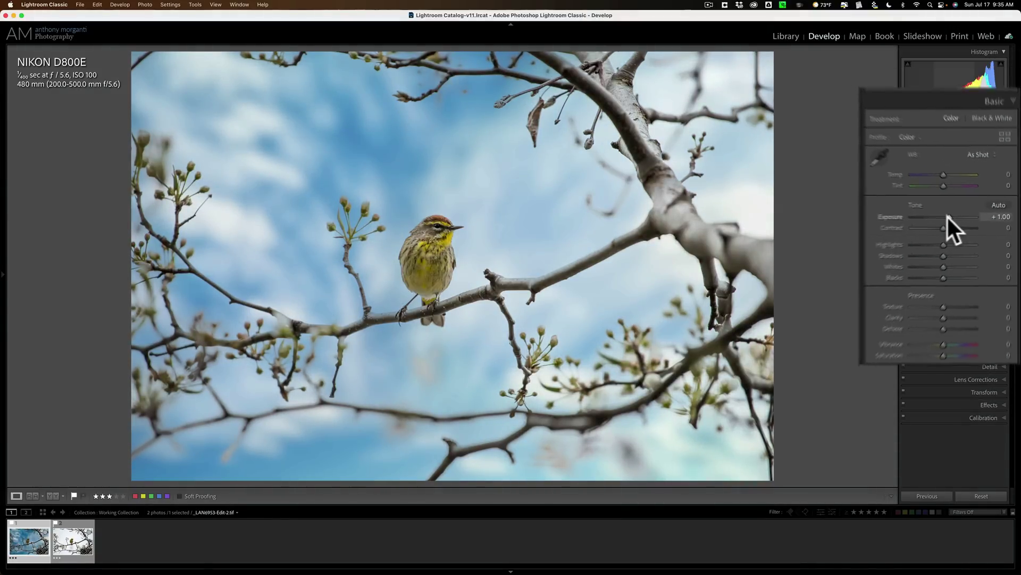
click(958, 218)
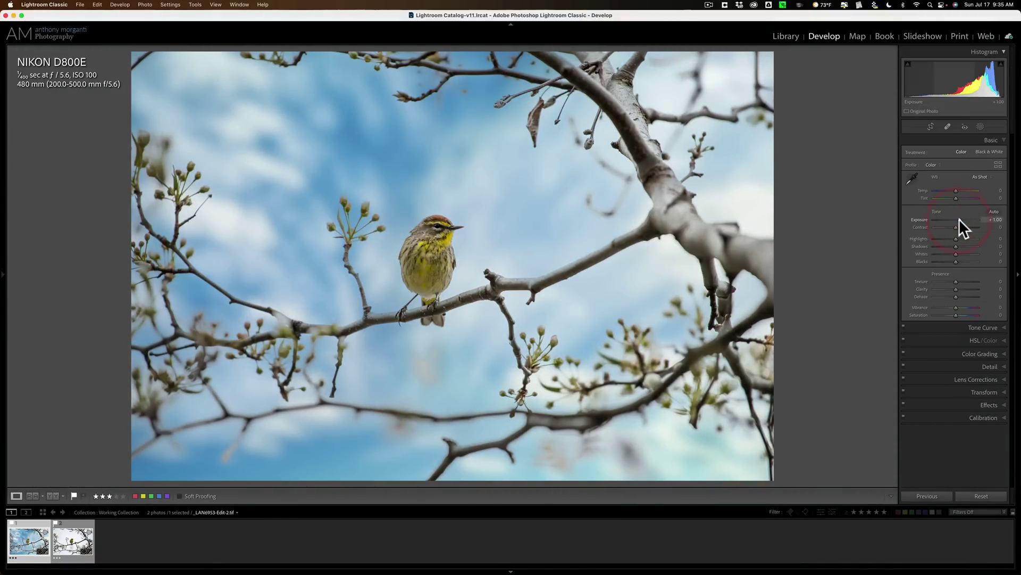
Create a Select Subject mask on the bird photo and add a subtracting brush to it.
click(980, 126)
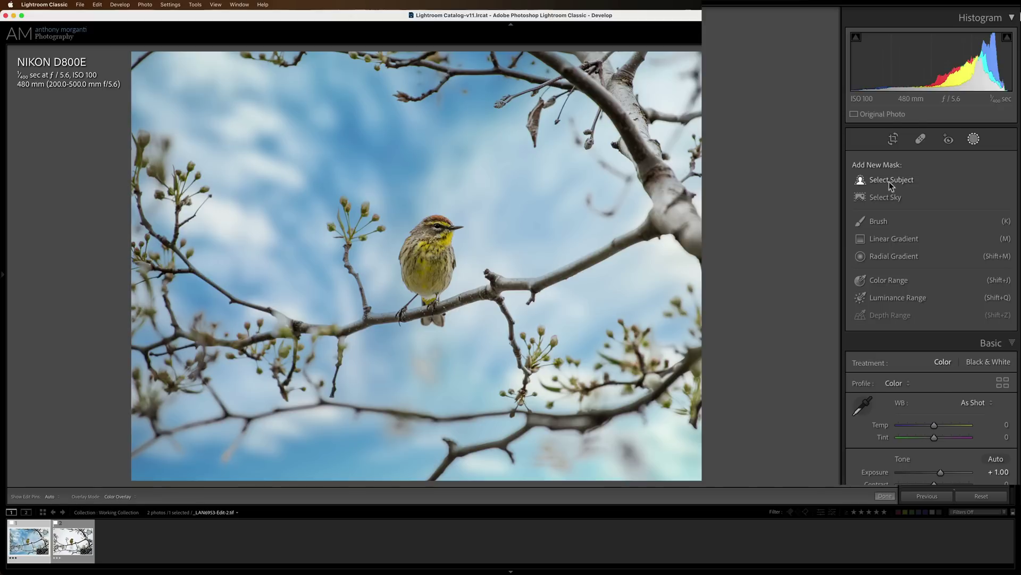
click(887, 180)
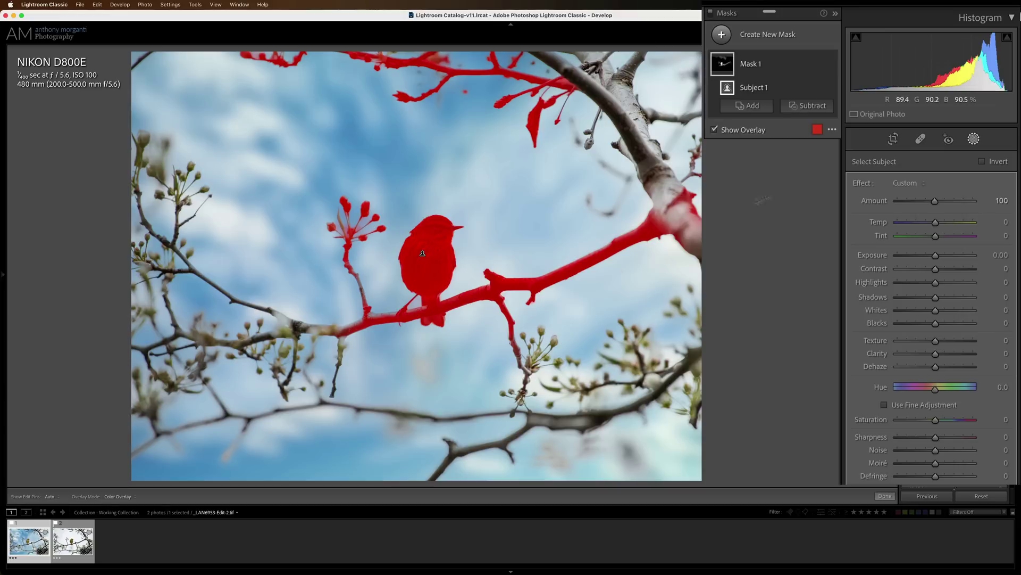
click(790, 105)
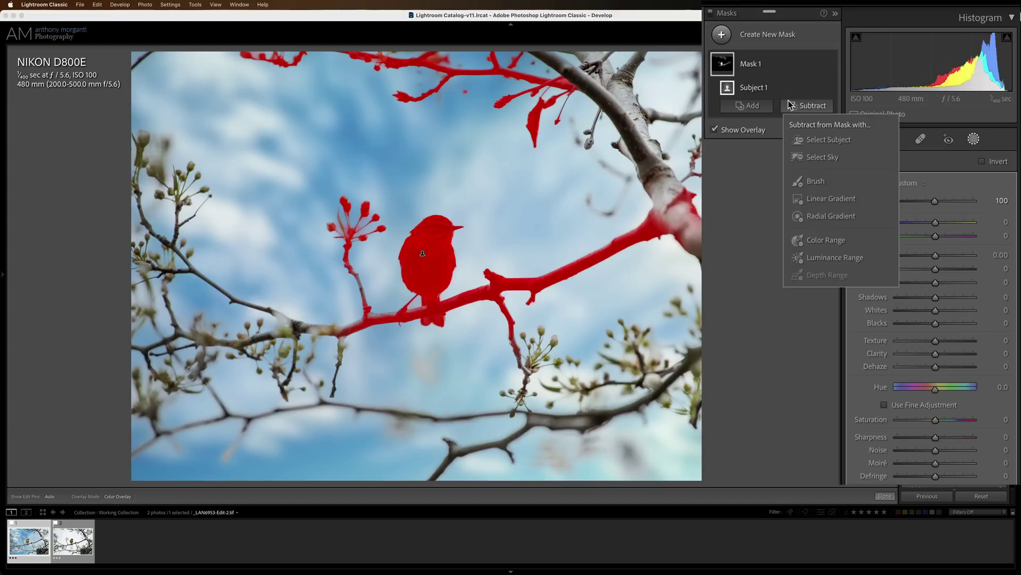
click(812, 181)
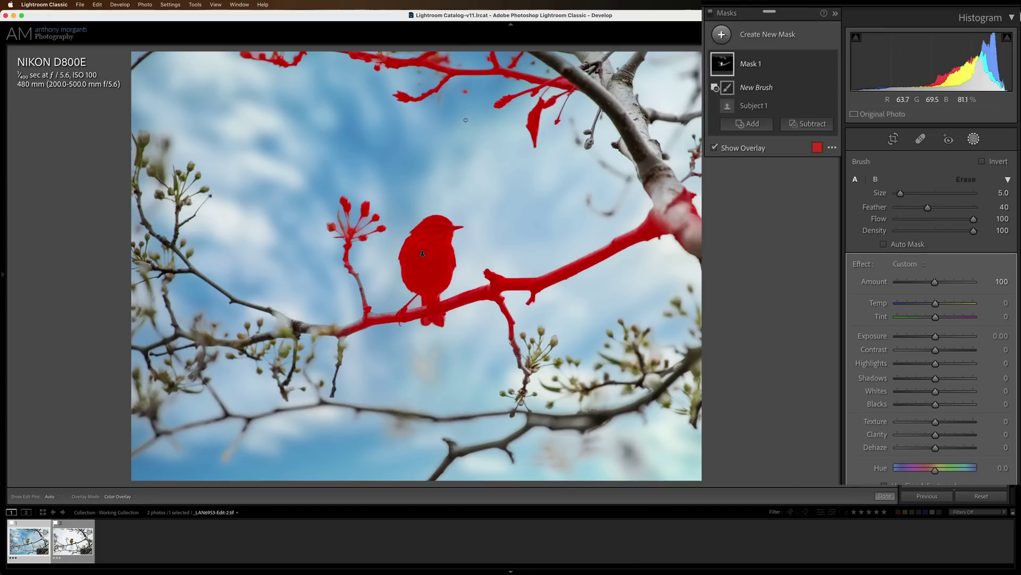
Subtract the upper branches, the thick branch beyond the bird and the bud stem from the mask with a size 16.0 brush.
scroll(465, 120, up, 3)
scroll(466, 119, up, 1)
scroll(467, 127, up, 1)
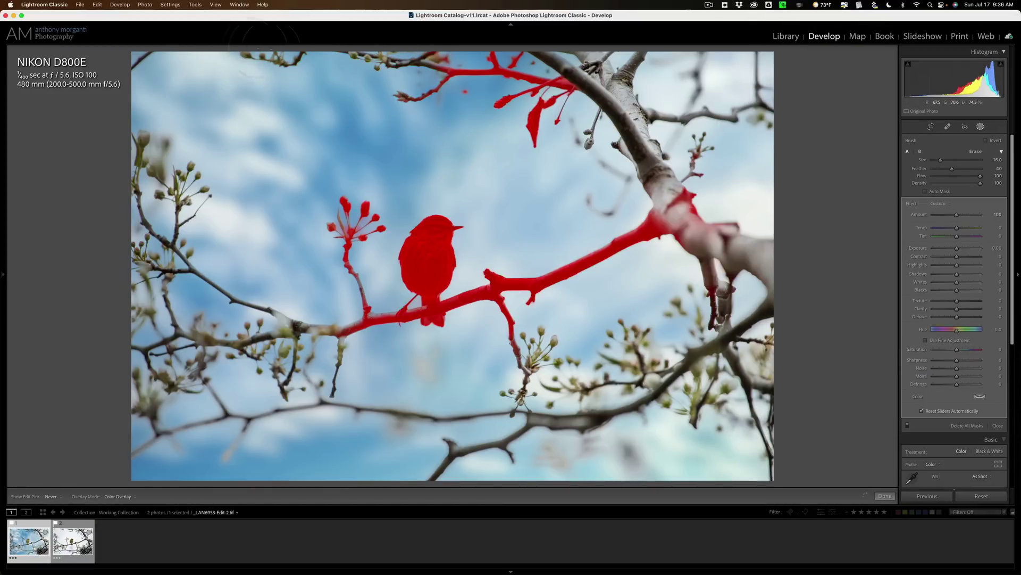
mouse_move(442, 64)
mouse_down()
mouse_move(548, 104)
mouse_move(532, 144)
mouse_up()
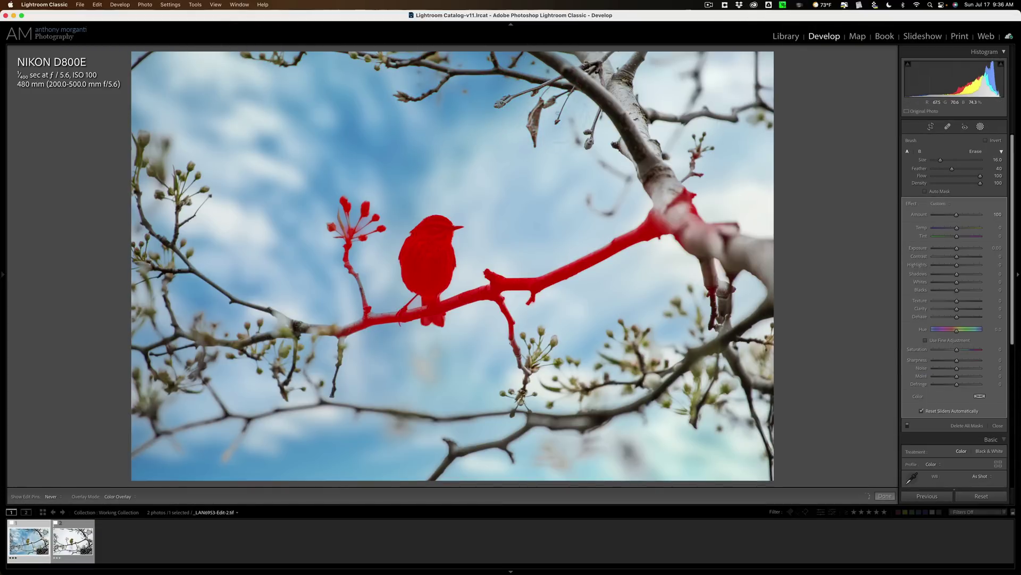
mouse_move(660, 213)
mouse_down()
mouse_move(706, 211)
mouse_move(644, 224)
mouse_move(593, 265)
mouse_move(549, 265)
mouse_move(508, 307)
mouse_up()
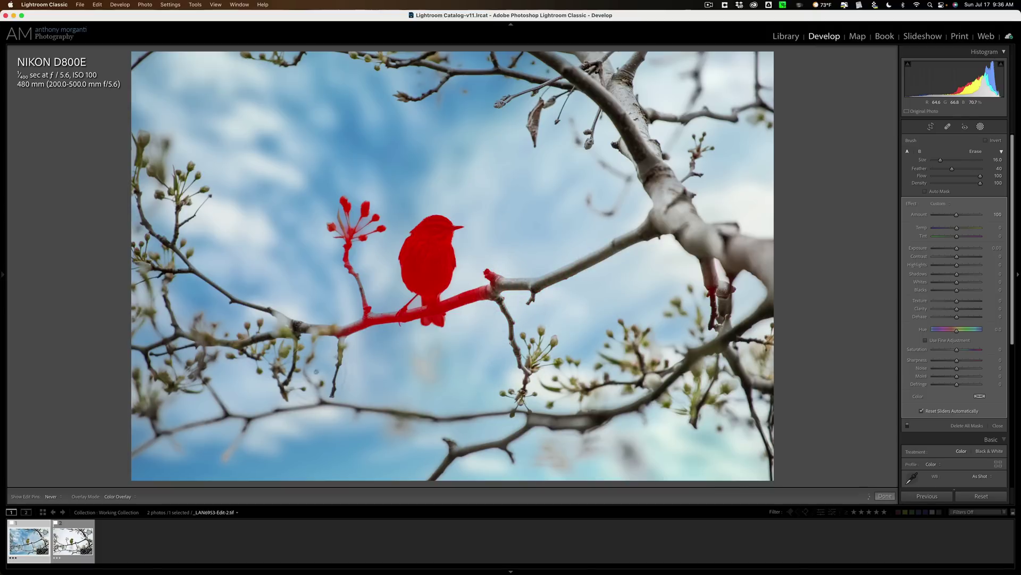
drag(364, 321, 336, 317)
mouse_move(352, 271)
mouse_down()
mouse_move(347, 242)
mouse_move(372, 212)
mouse_move(361, 230)
mouse_up()
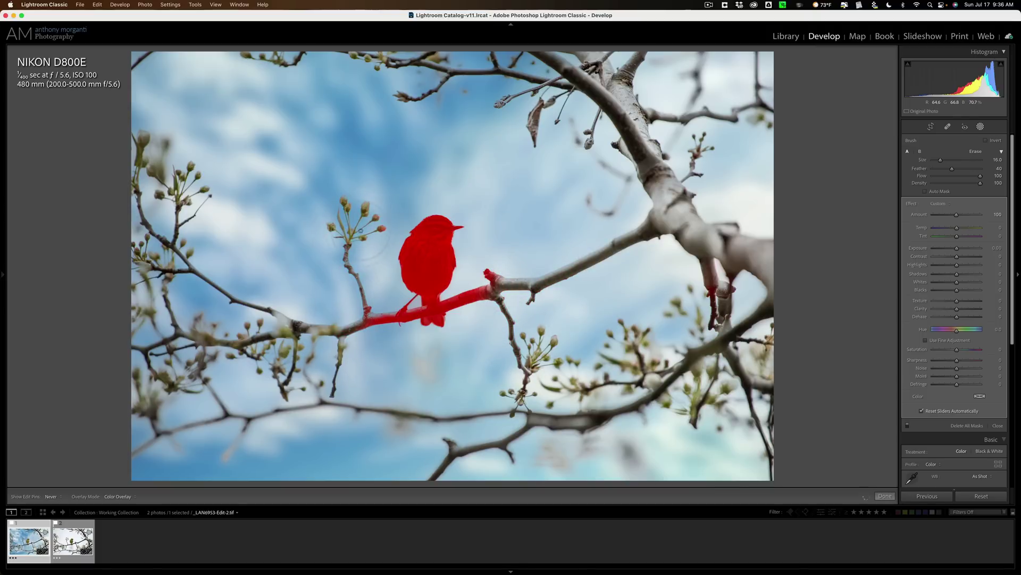
Subtract the perch branch around the bird's feet and tail from the mask, using brush sizes 7.0 and 3.0.
key(bracketleft)
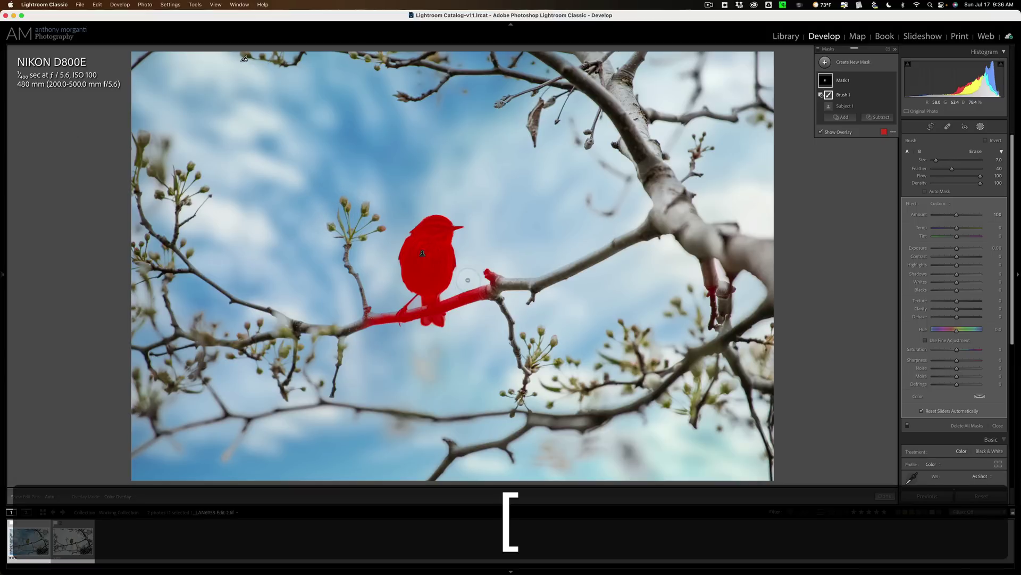
mouse_move(489, 279)
mouse_down()
mouse_move(458, 304)
mouse_move(470, 311)
mouse_up()
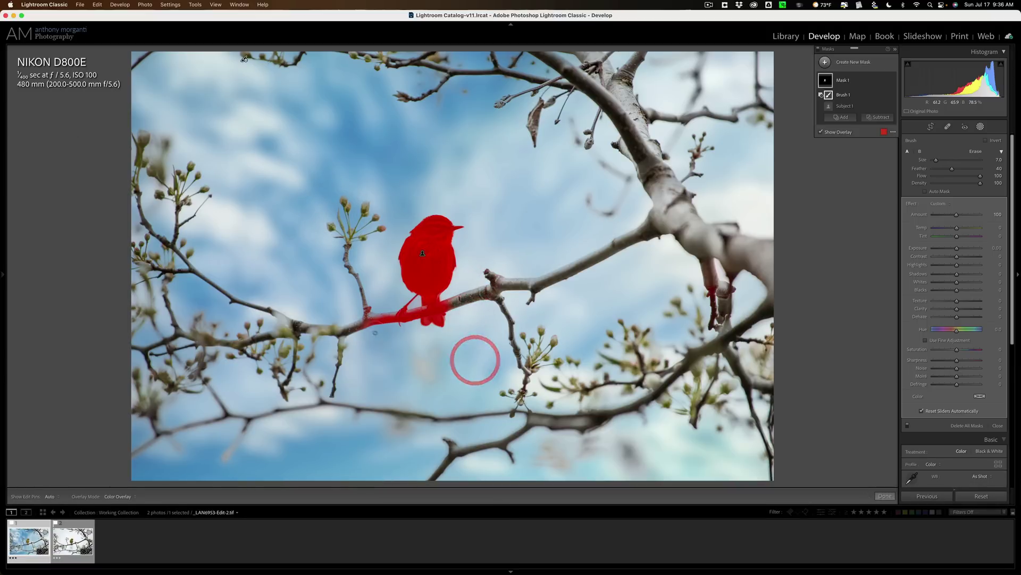
mouse_move(382, 318)
mouse_down()
mouse_move(375, 307)
mouse_move(378, 324)
mouse_up()
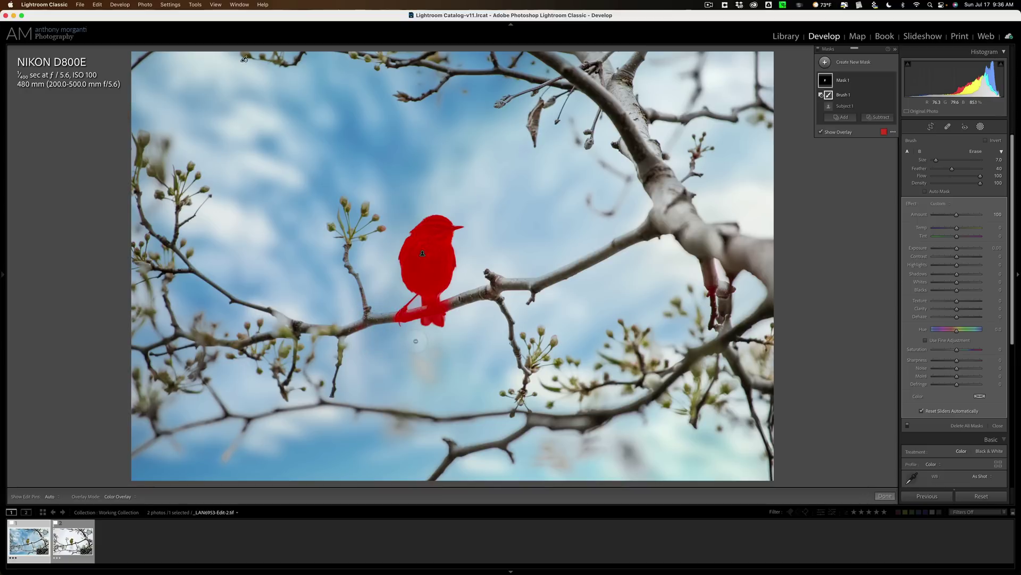
key(bracketleft)
key(bracketleft)
key(bracketleft)
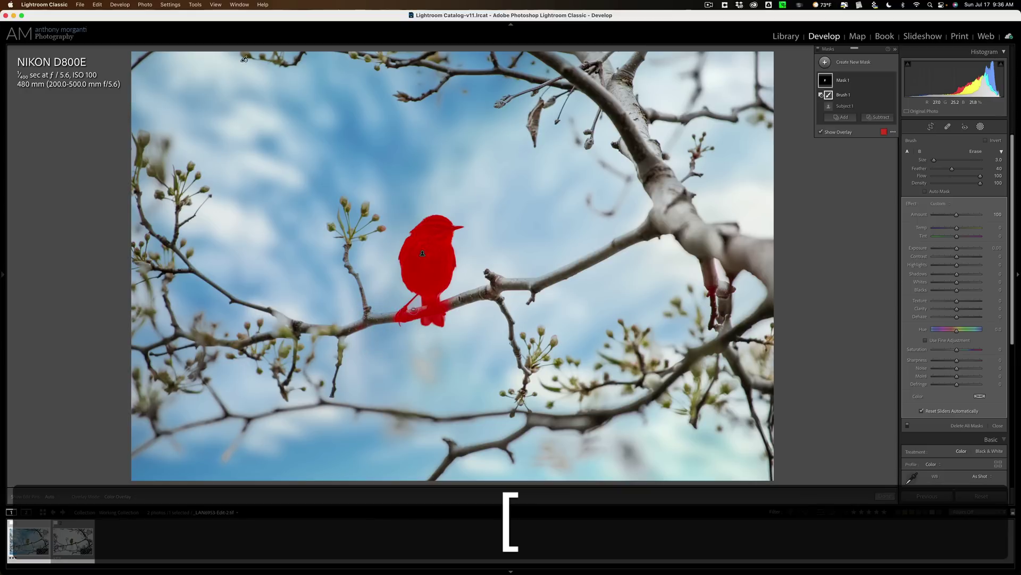
mouse_move(413, 314)
mouse_down()
mouse_move(433, 329)
mouse_move(454, 308)
mouse_up()
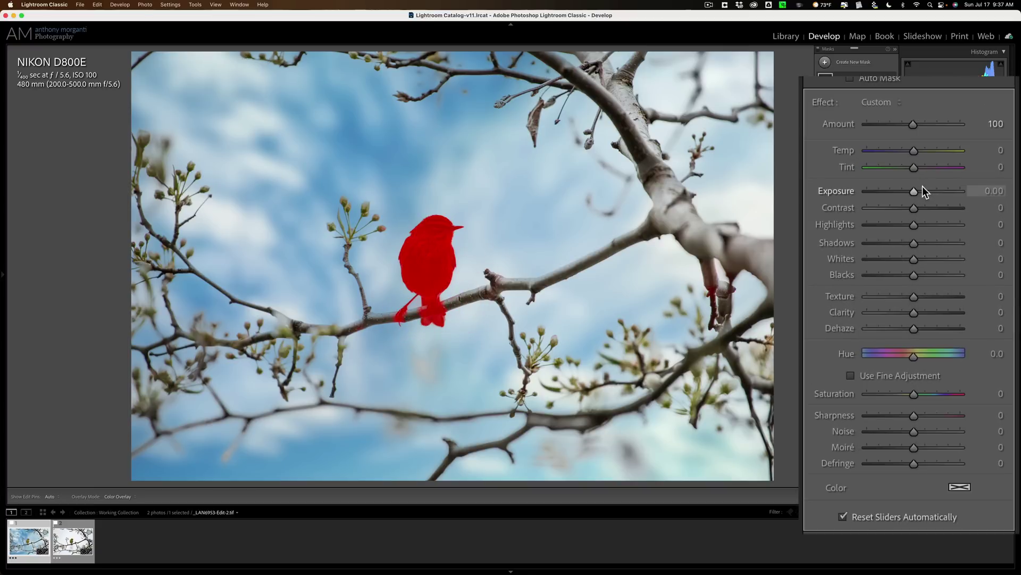
Set the bird mask's exposure to 0.34 and clarity to 9, slightly raise its saturation and sharpness, and close masking.
drag(914, 190, 918, 190)
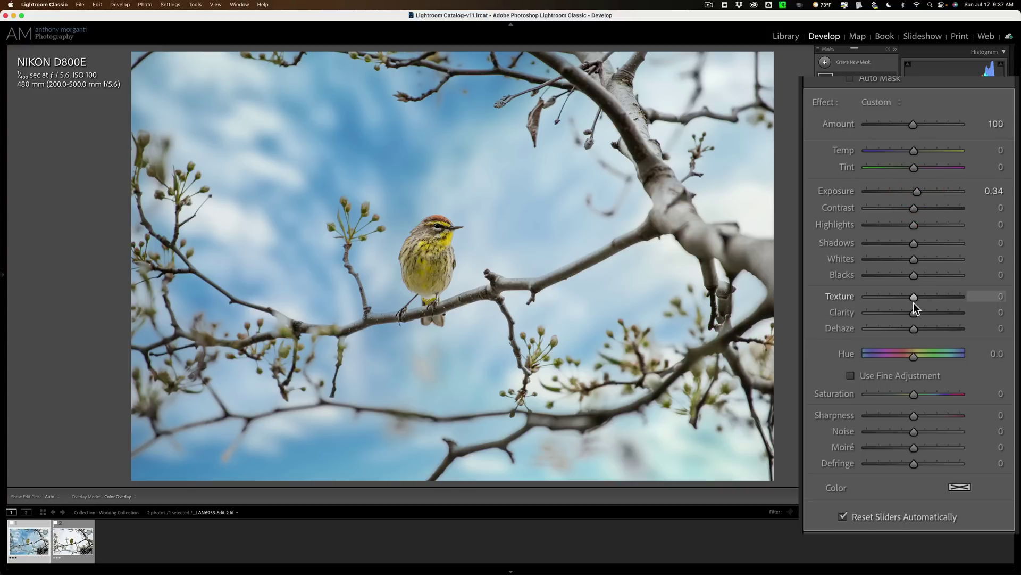
drag(914, 308, 918, 309)
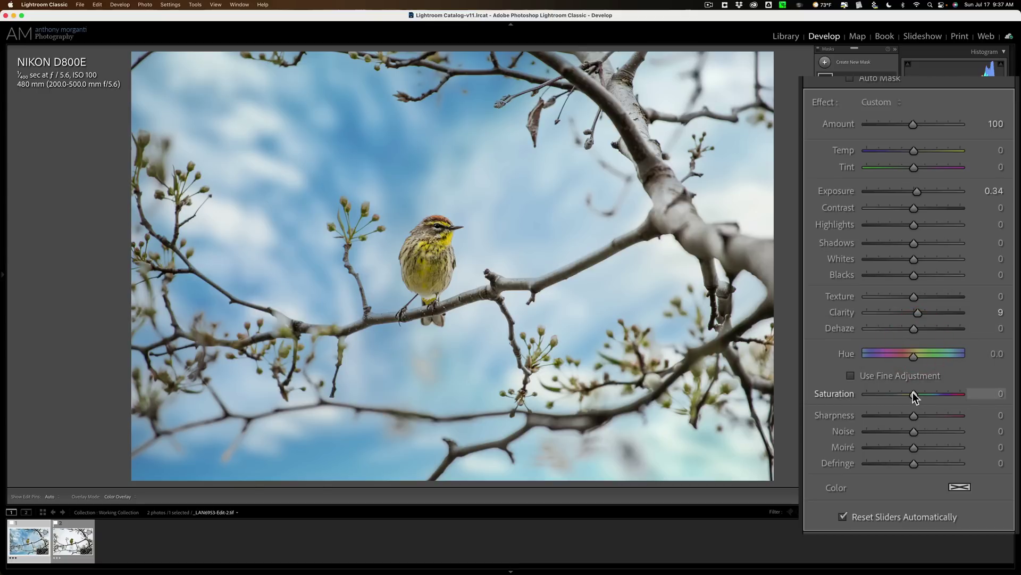
drag(913, 392, 923, 418)
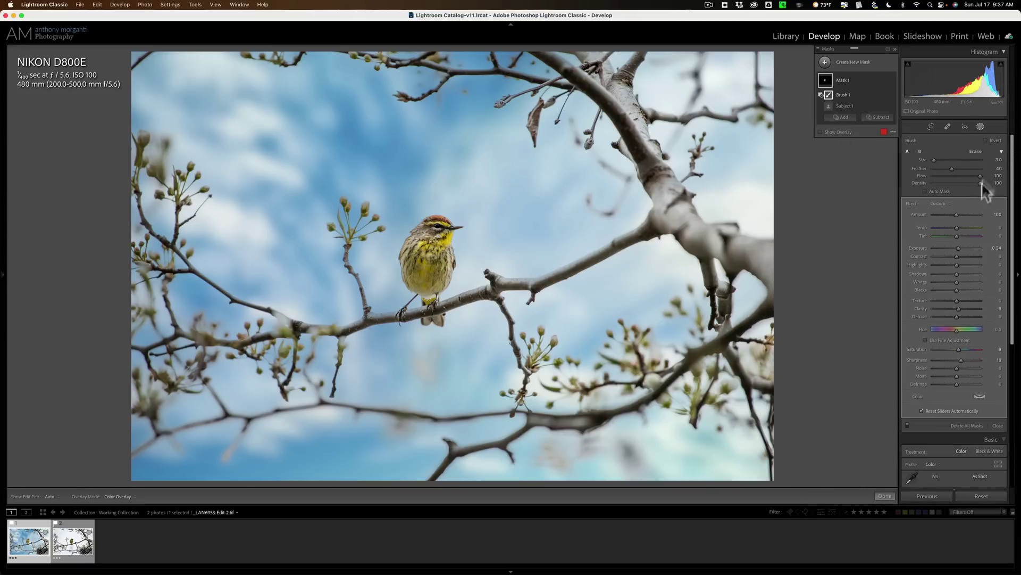
click(981, 126)
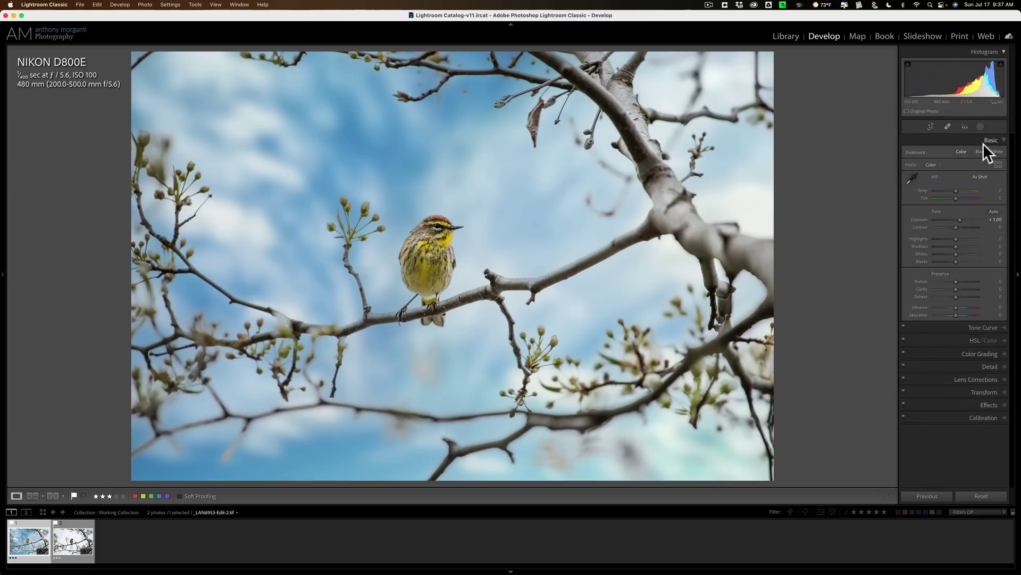
Add a post-crop vignette with an amount of −23 and compare the finished photo with the original.
click(988, 138)
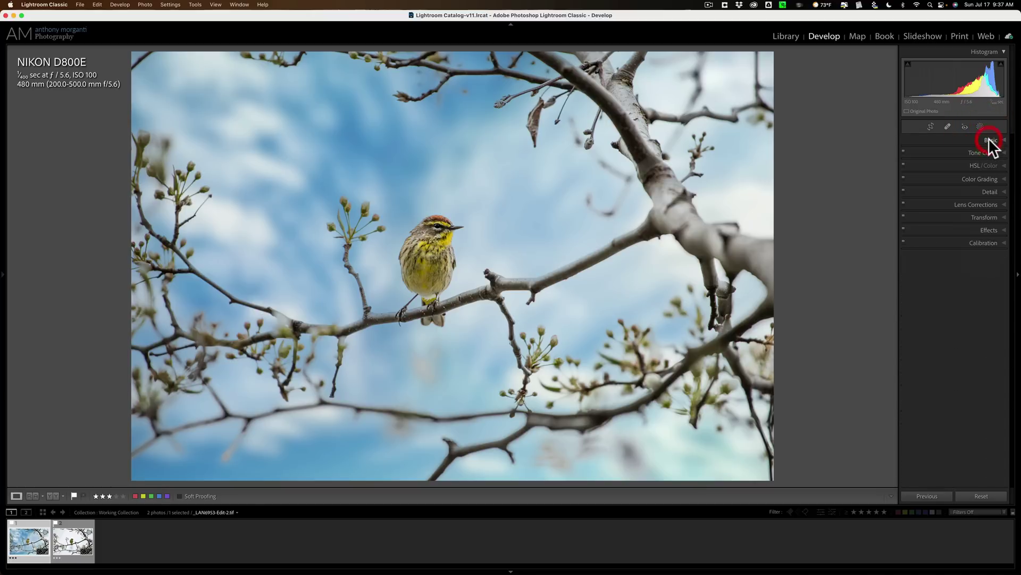
click(989, 230)
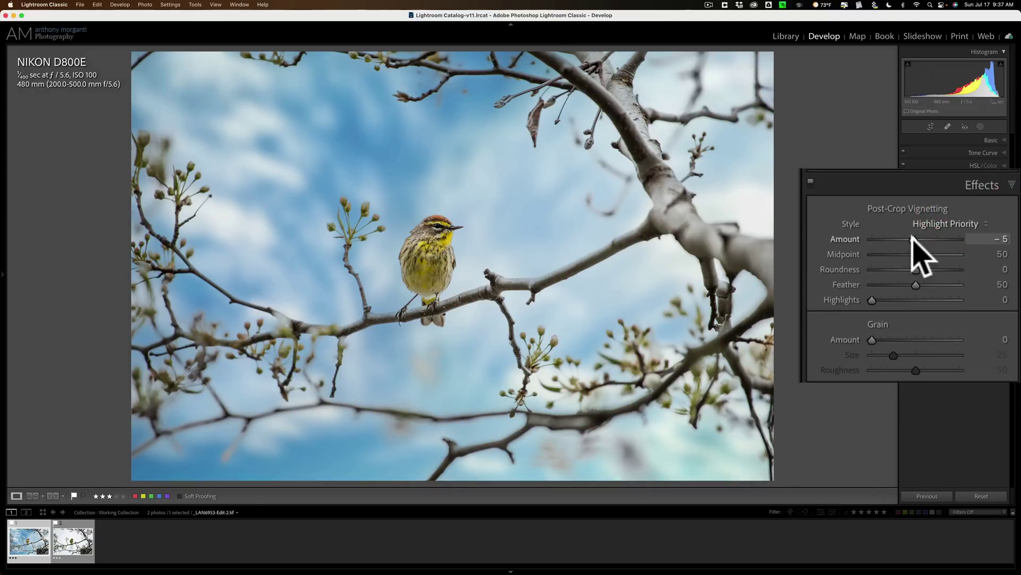
drag(913, 238, 905, 237)
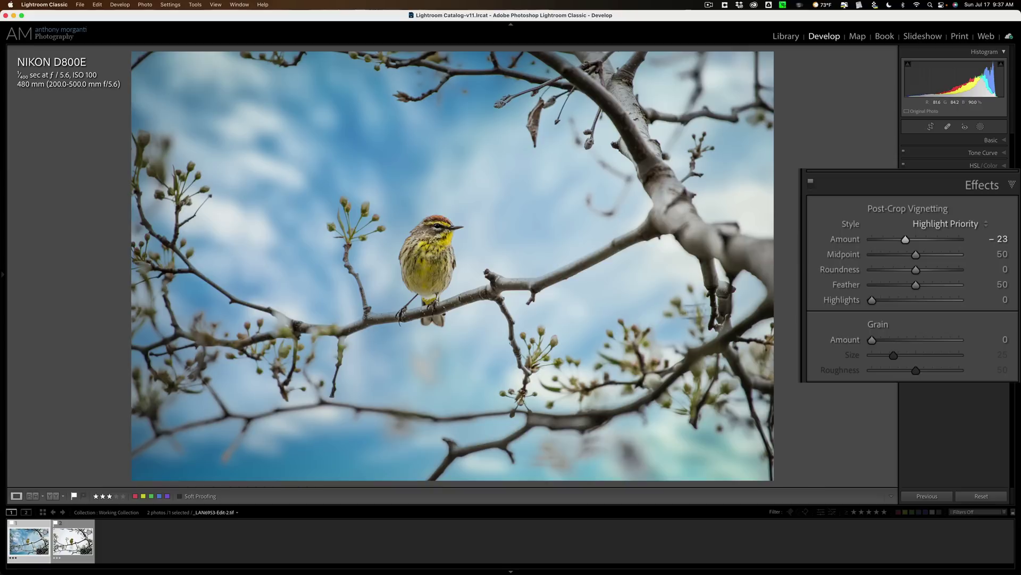
click(985, 230)
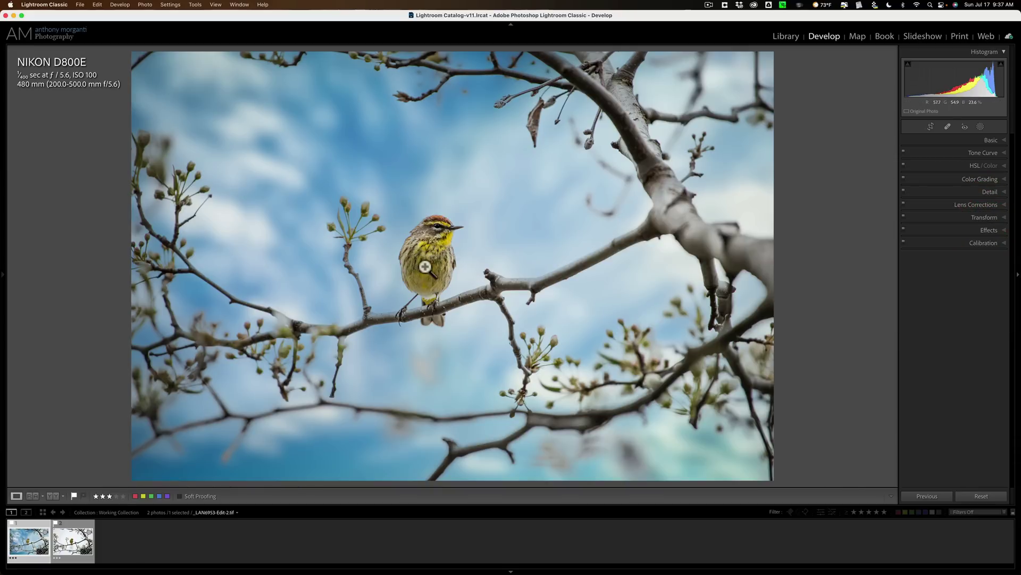
click(74, 535)
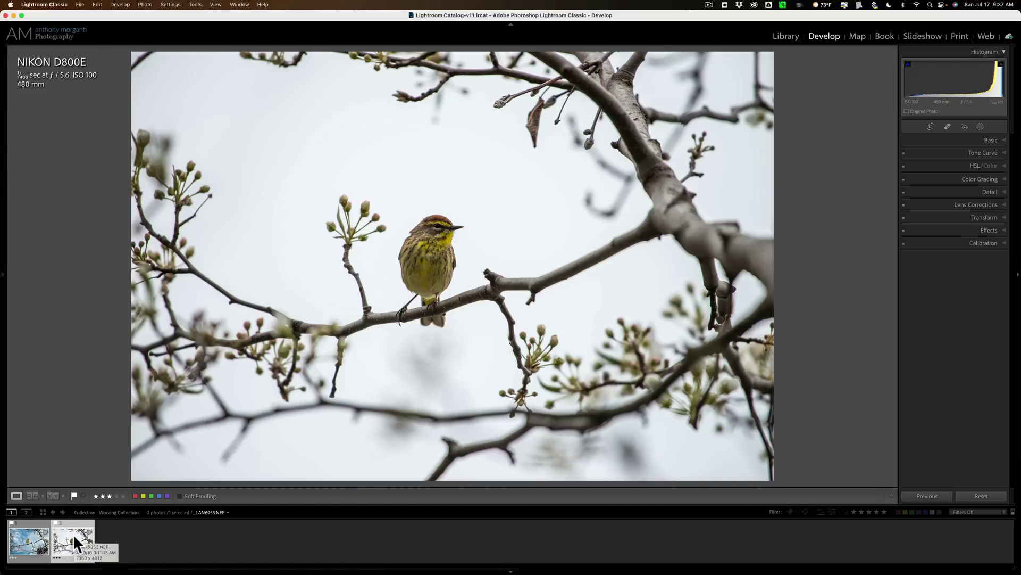
click(33, 537)
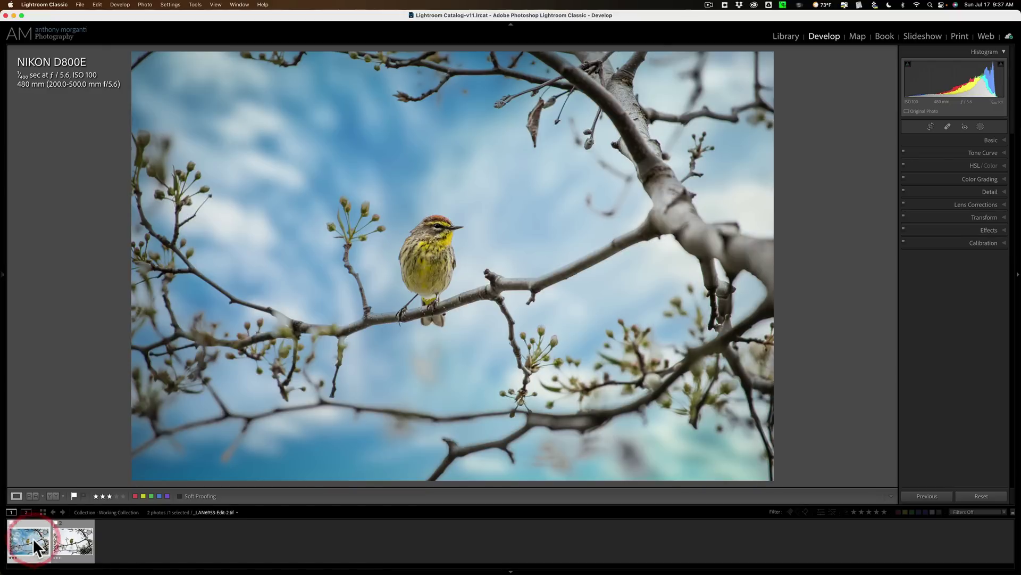